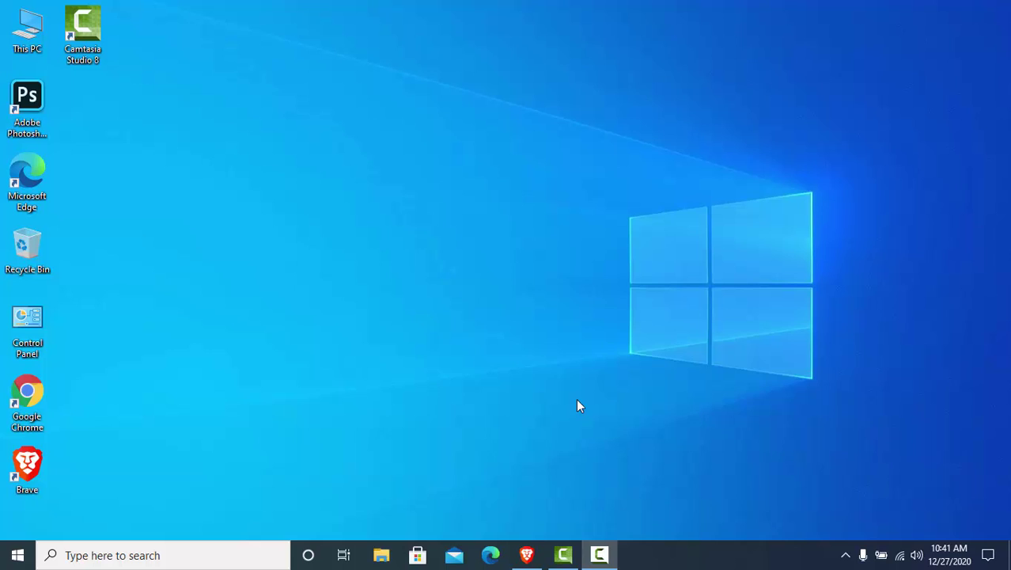
Load paypal.com in the Brave browser
left_click(525, 555)
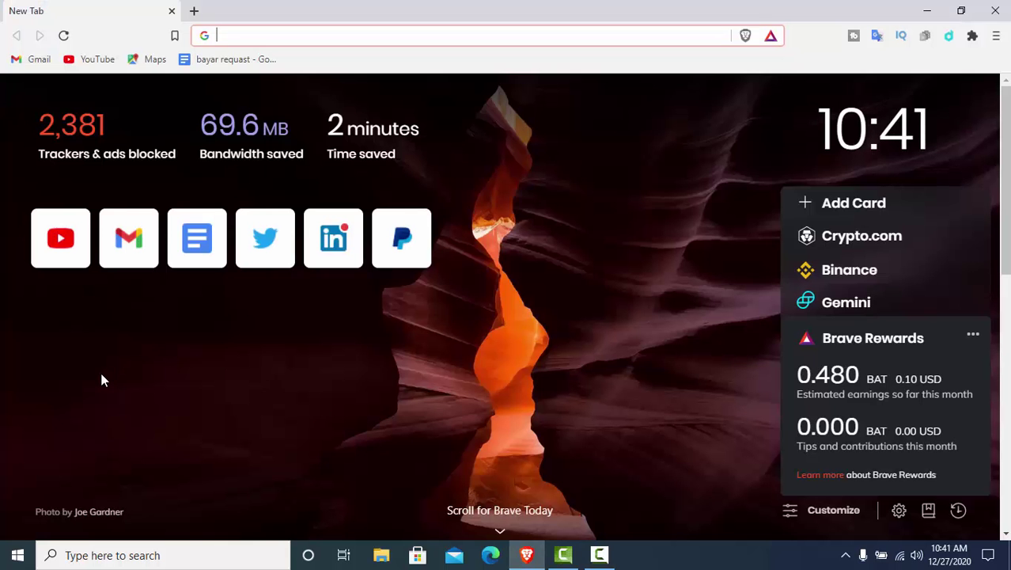
left_click(235, 36)
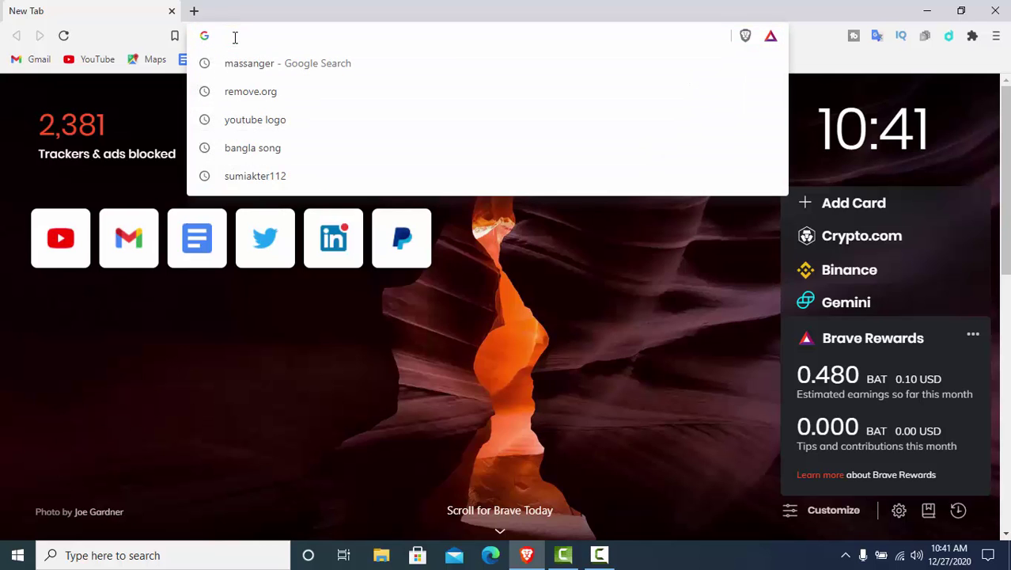
type("pa")
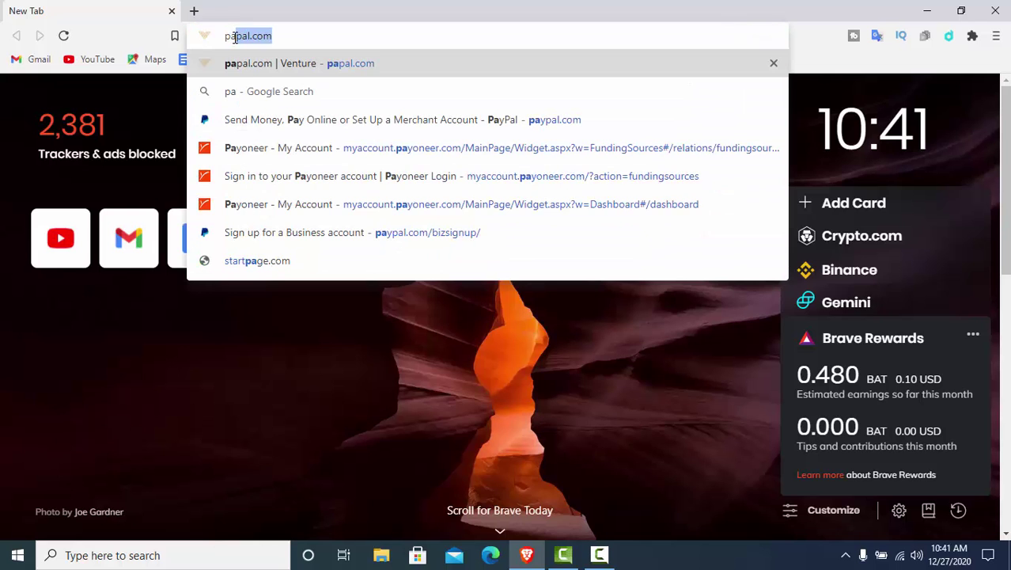
type("ypal")
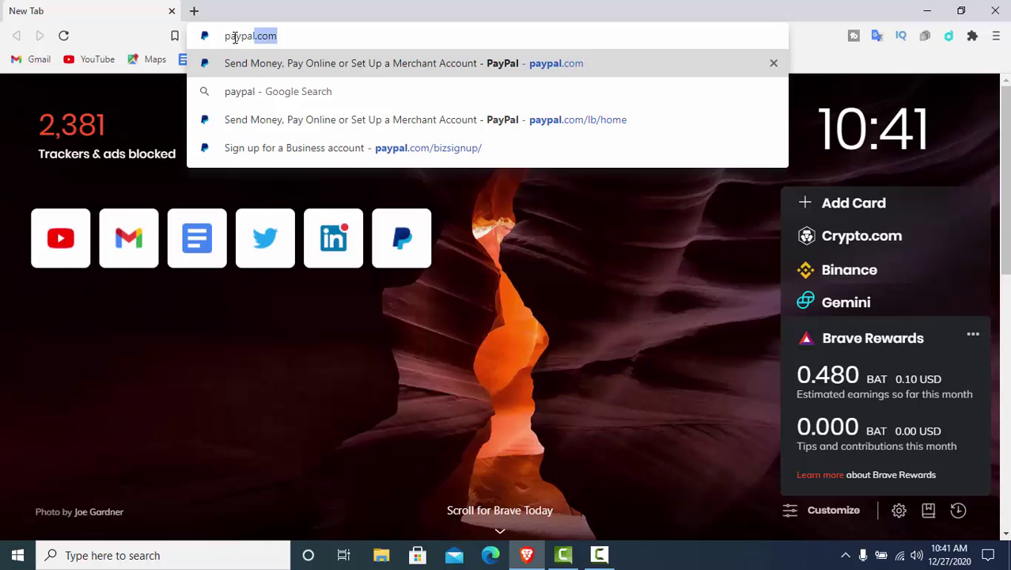
key("Return")
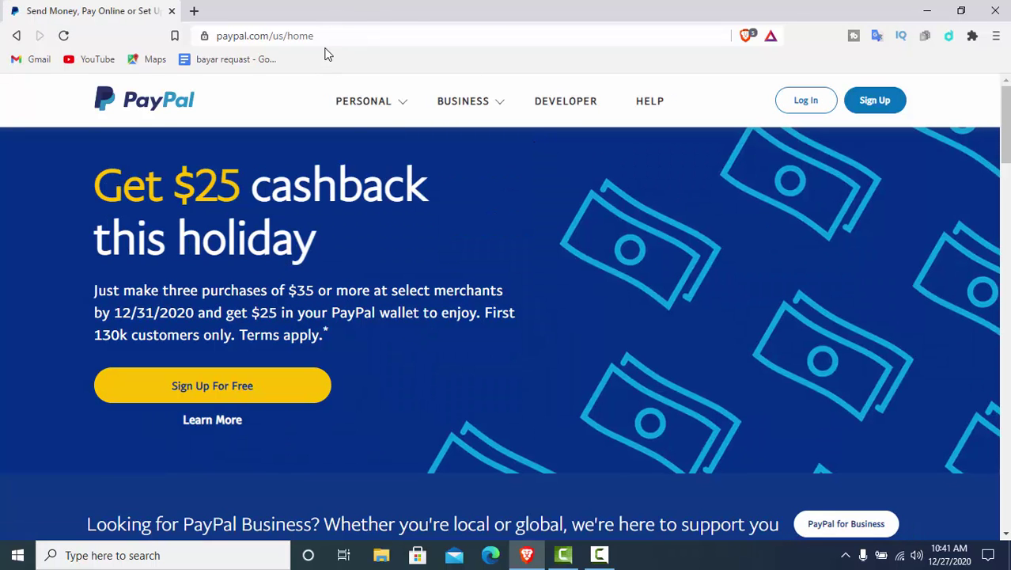
Change the URL region code from /us/ to /cy/ to load PayPal's Cyprus home page
left_click(323, 38)
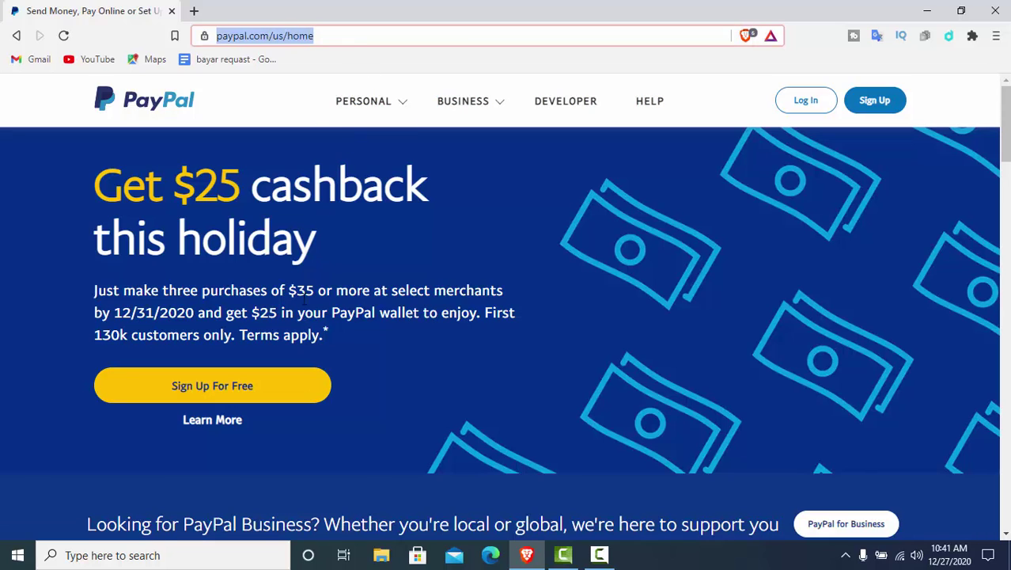
left_click(329, 36)
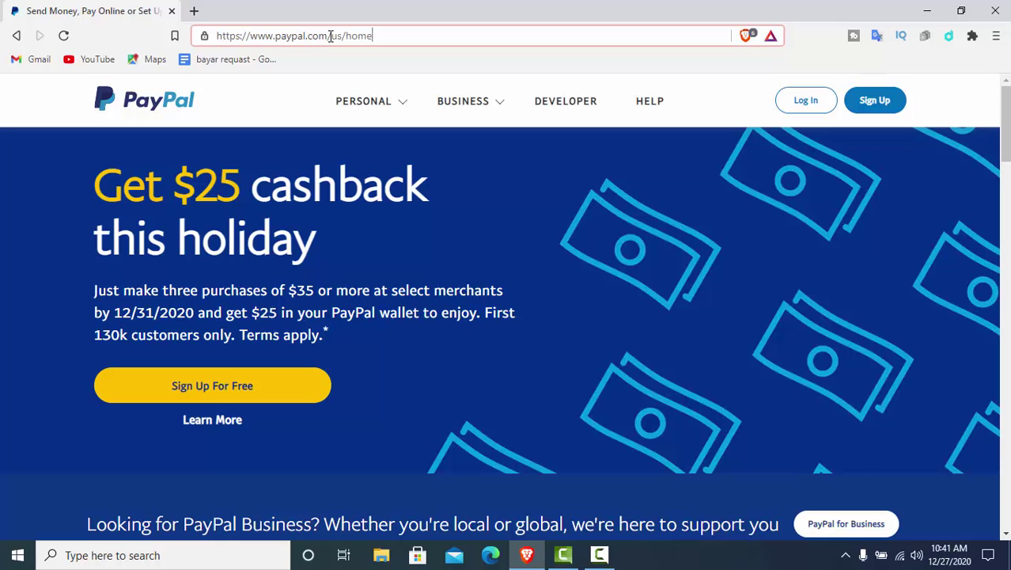
key("End")
left_click(343, 36)
key("BackSpace")
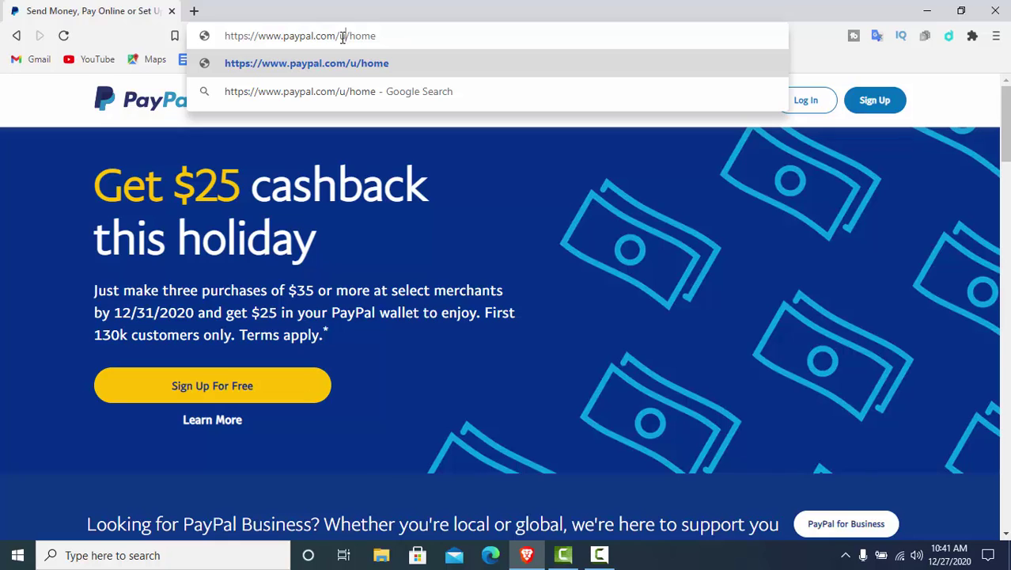
key("BackSpace")
type("c")
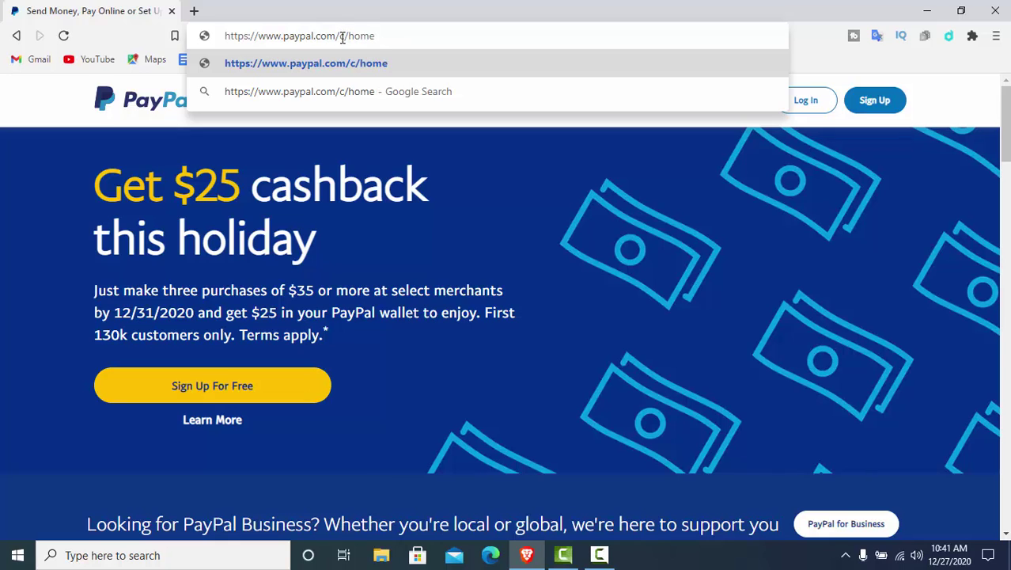
type("y")
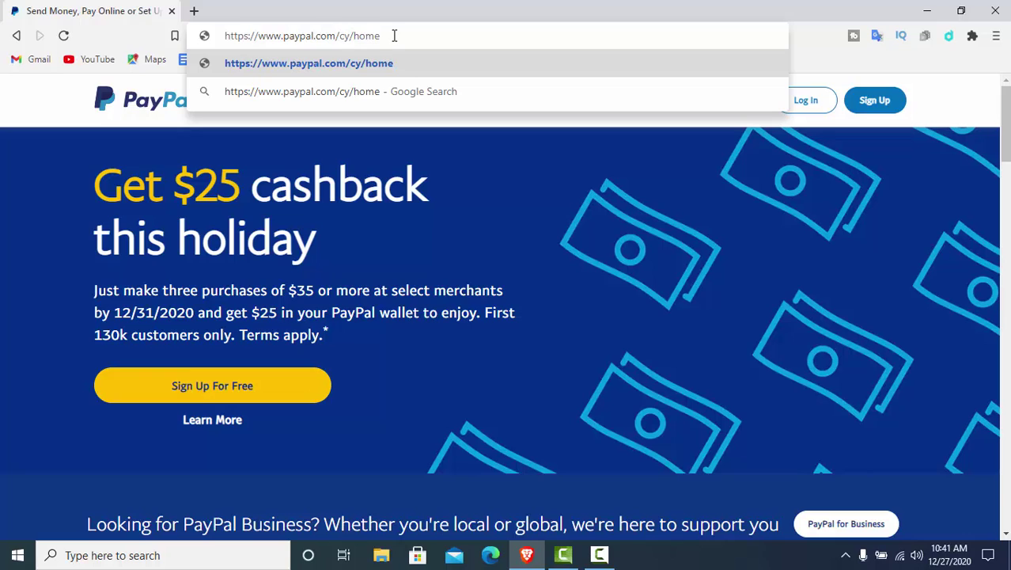
left_click(394, 36)
key("Return")
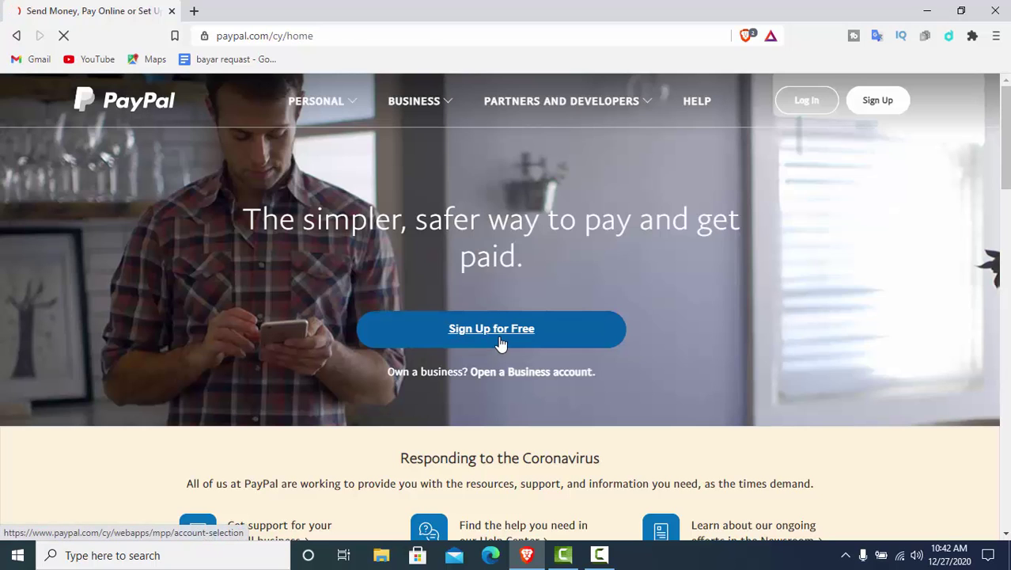
Start the free sign-up, keep Cyprus as the country, and select Business Account
left_click(499, 339)
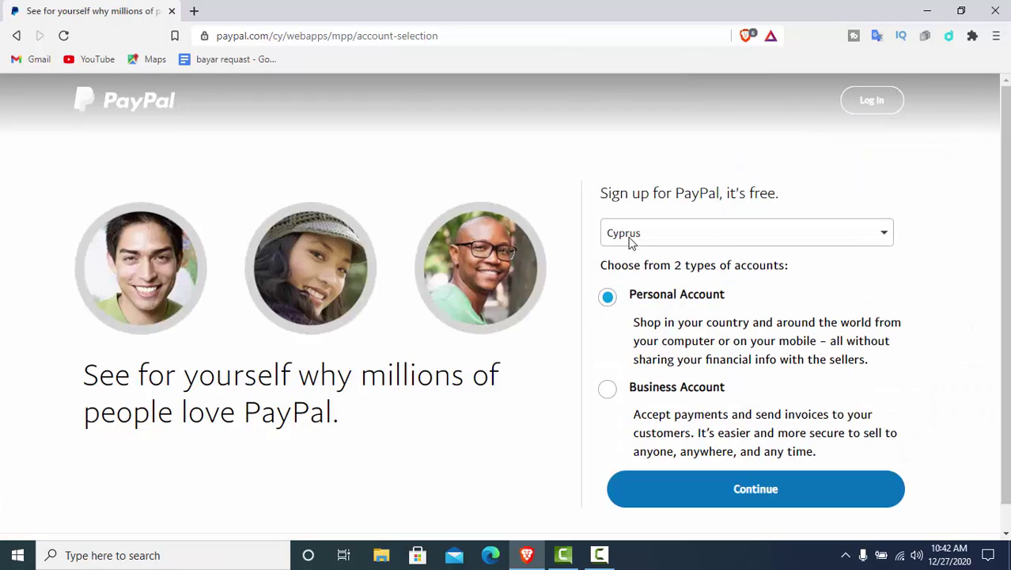
left_click(885, 235)
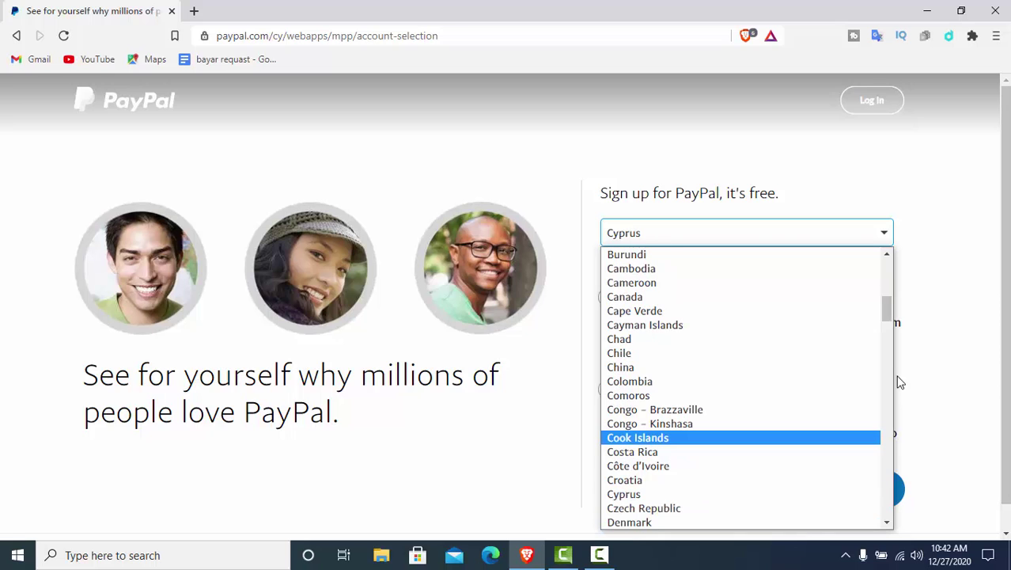
left_click_drag(890, 305, 885, 274)
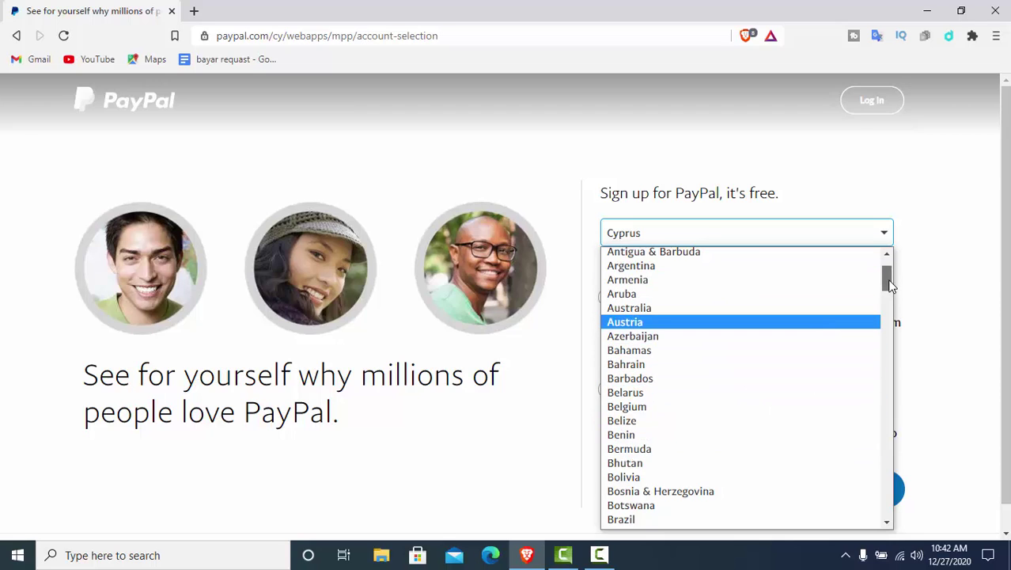
mouse_move(890, 285)
left_mouse_down()
mouse_move(890, 295)
mouse_move(888, 287)
left_mouse_up()
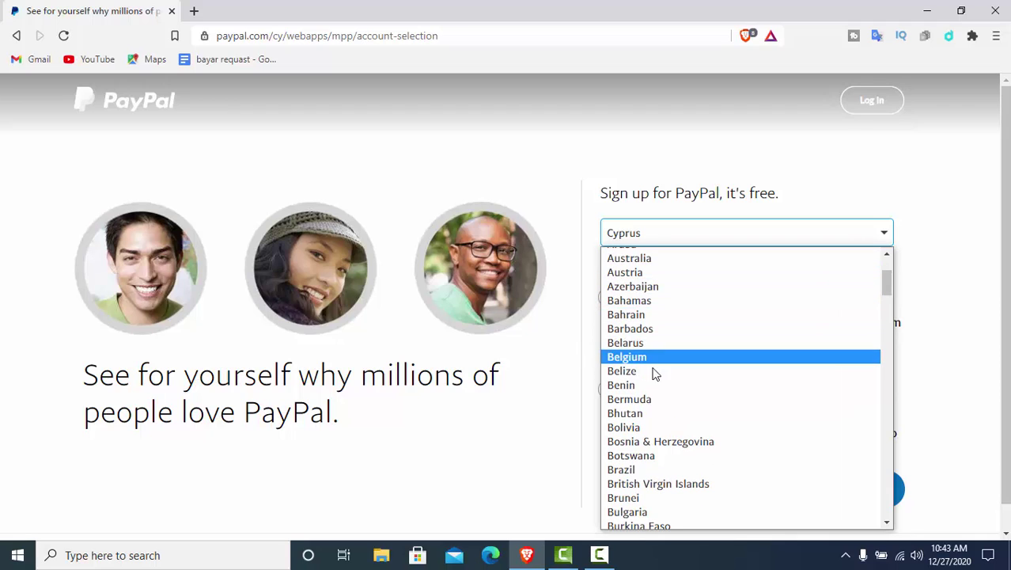
left_click(476, 480)
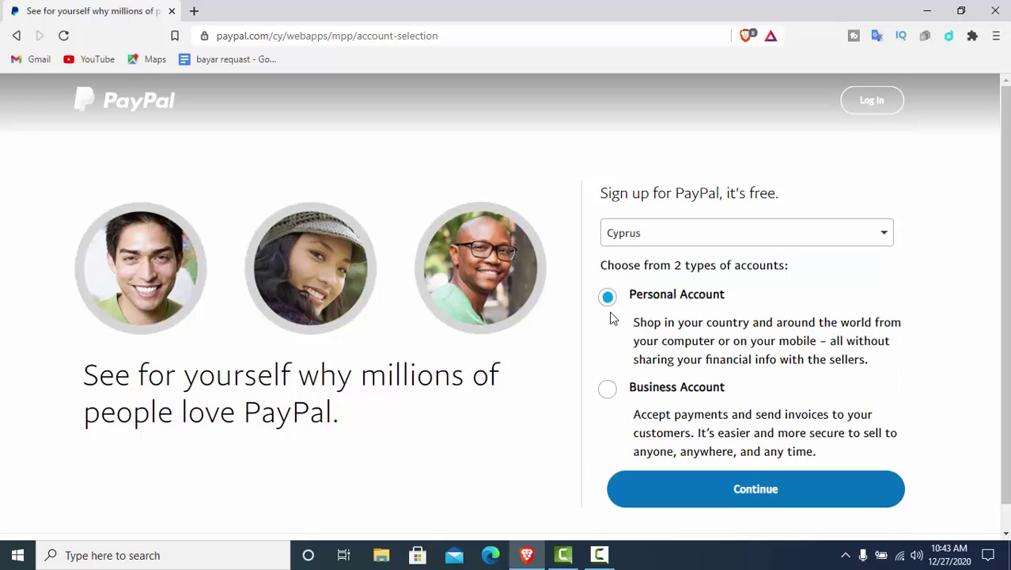
left_click(605, 391)
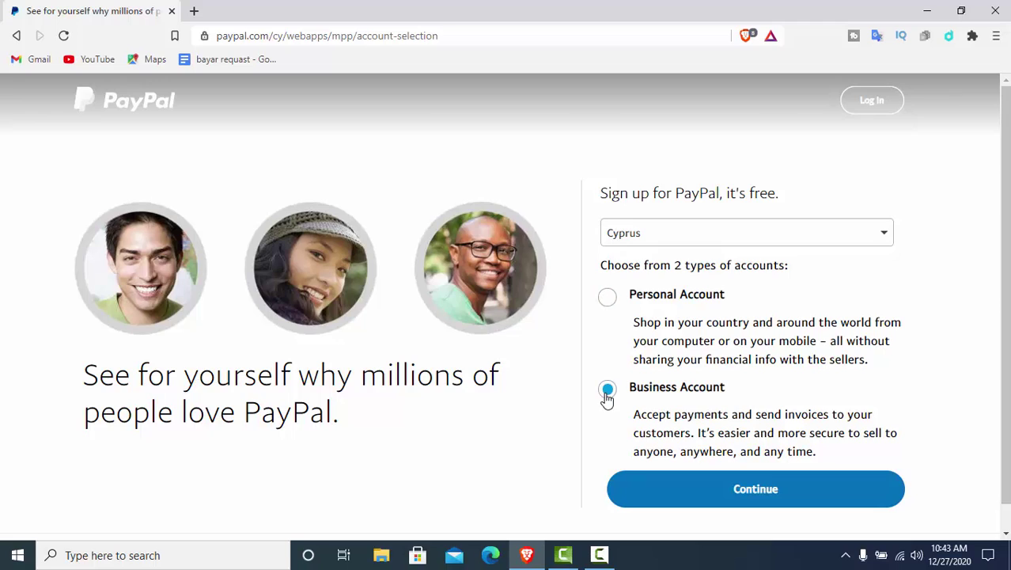
left_click(753, 492)
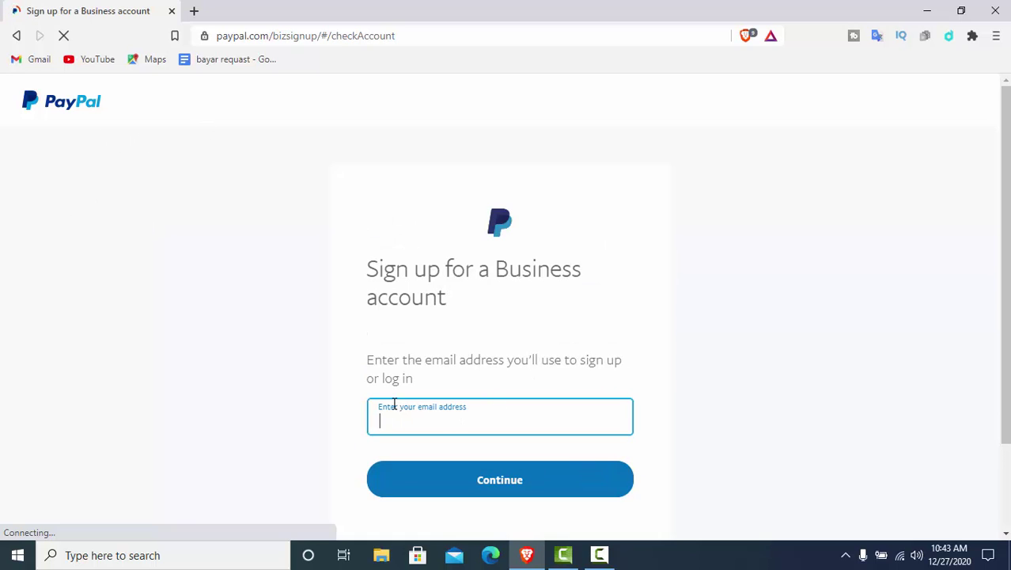
right_click(388, 419)
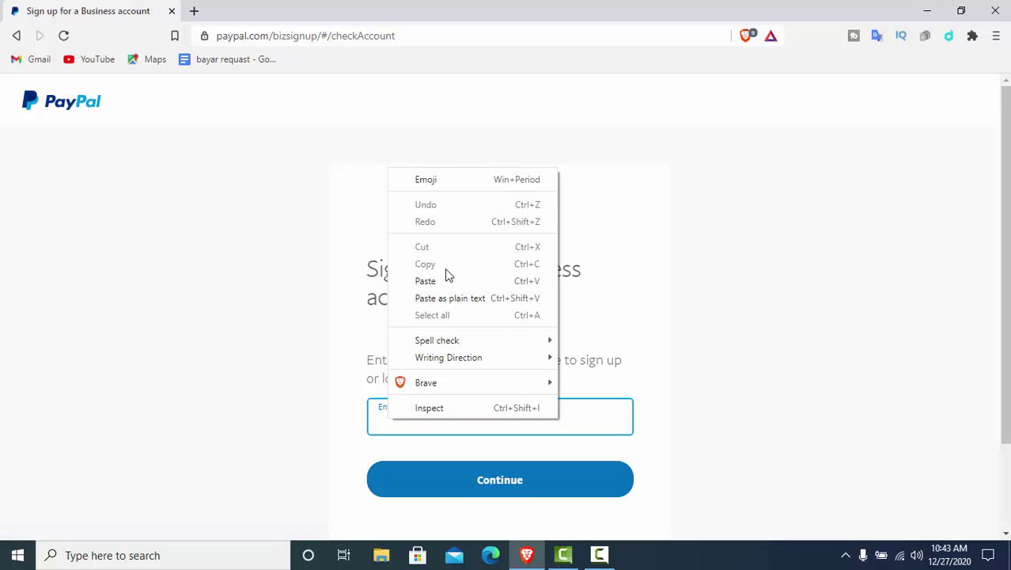
left_click(421, 280)
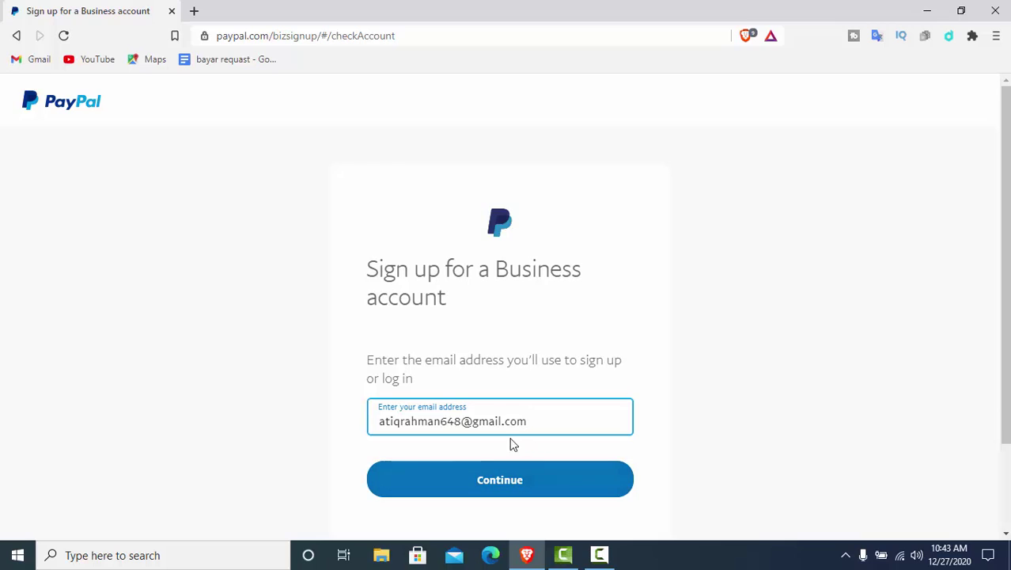
left_click(462, 421)
key("BackSpace")
key("BackSpace")
key("BackSpace")
key("BackSpace")
key("BackSpace")
key("BackSpace")
key("BackSpace")
key("BackSpace")
key("BackSpace")
key("BackSpace")
key("BackSpace")
key("BackSpace")
key("BackSpace")
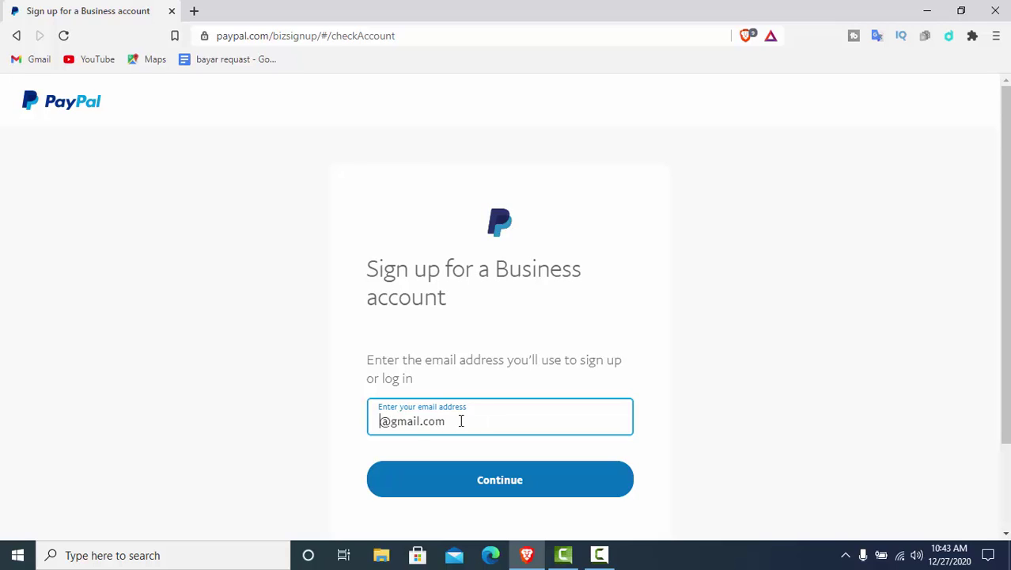
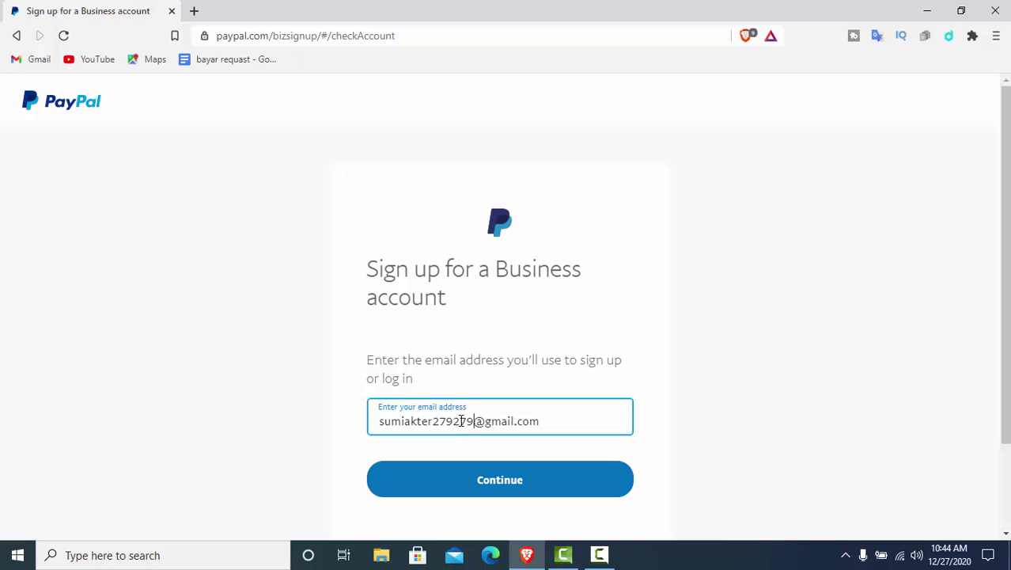
Submit the email and enter a password of at least 8 characters
left_click(505, 481)
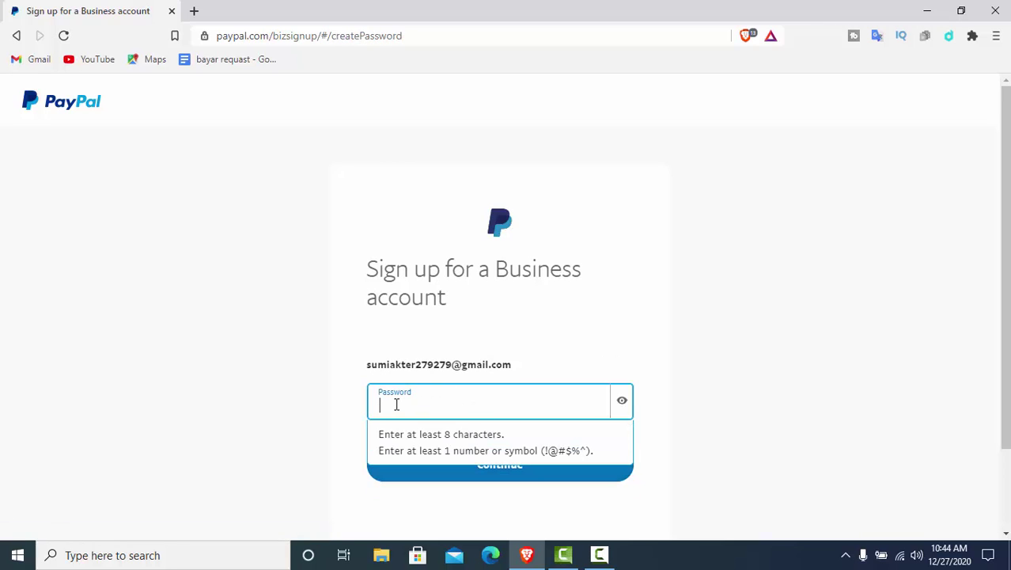
type("•••••••")
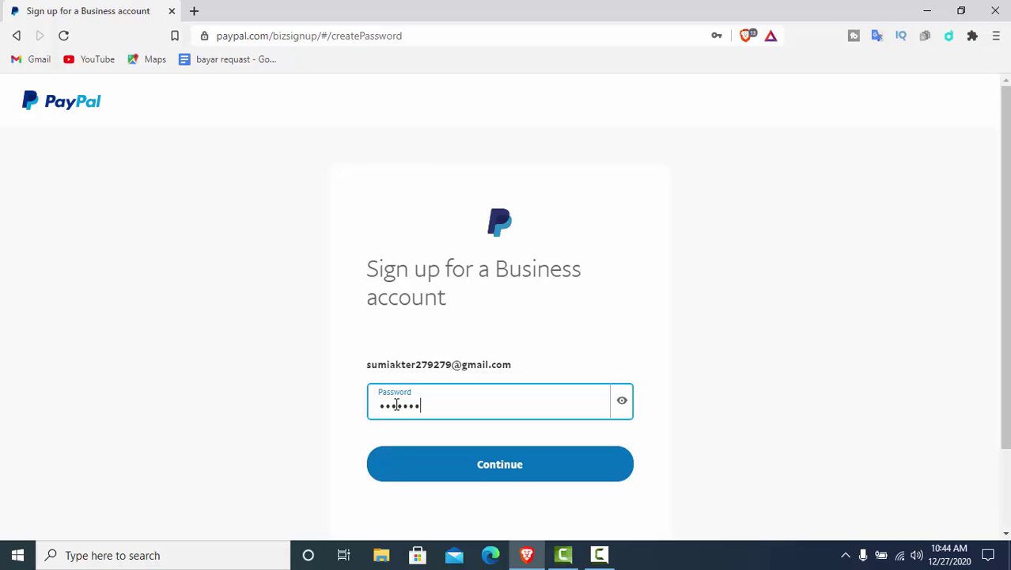
type("•")
Submit the password and set the business phone country code to Bangladesh (+880)
left_click(506, 472)
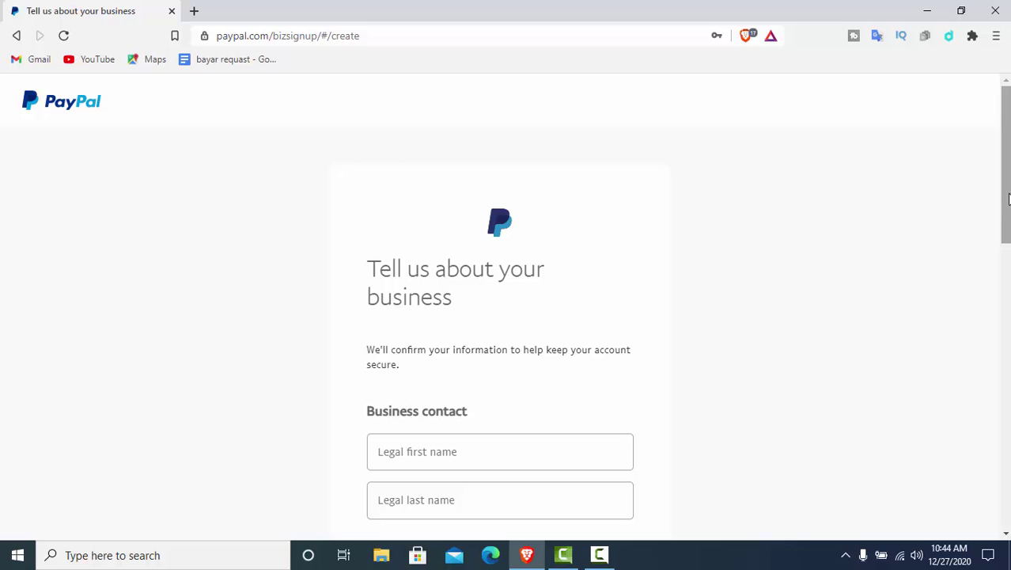
left_click_drag(1004, 185, 1003, 298)
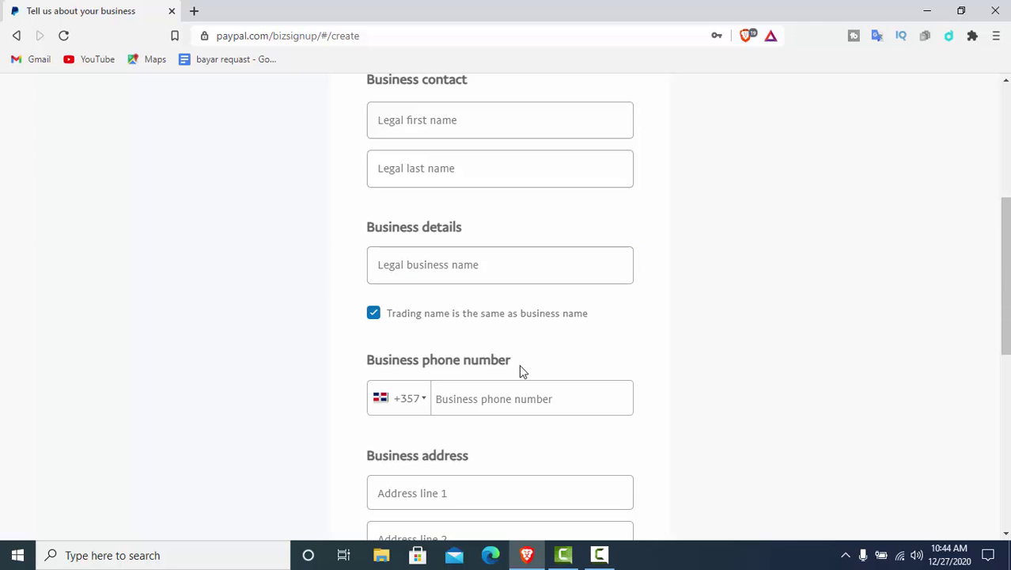
left_click(421, 405)
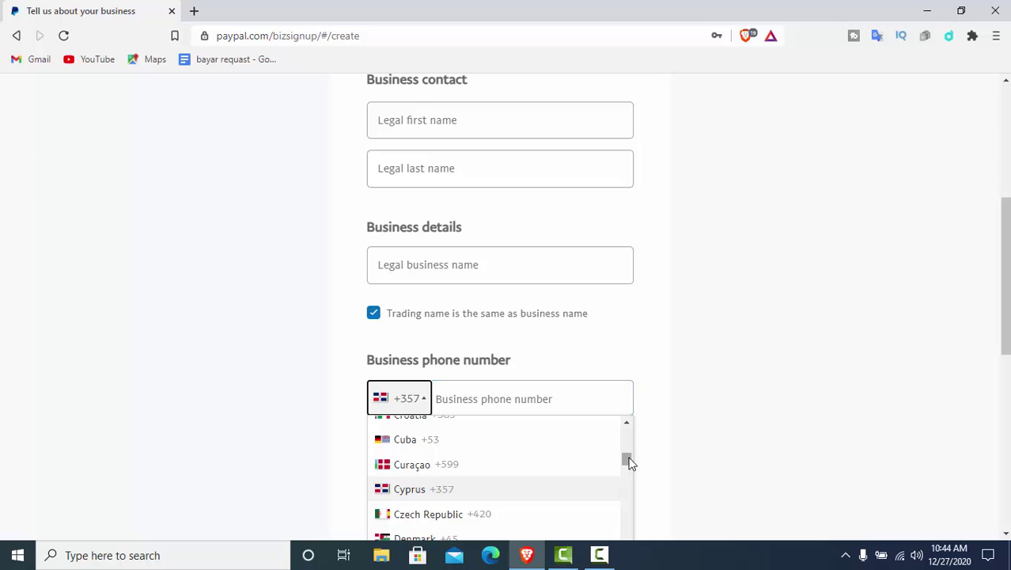
left_click_drag(630, 463, 628, 443)
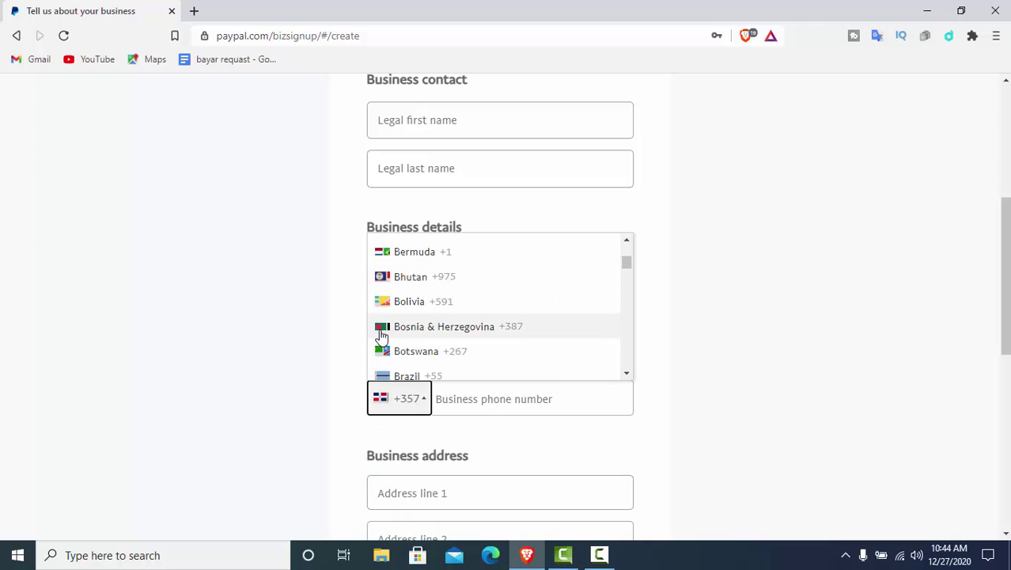
left_click(626, 241)
left_click(626, 242)
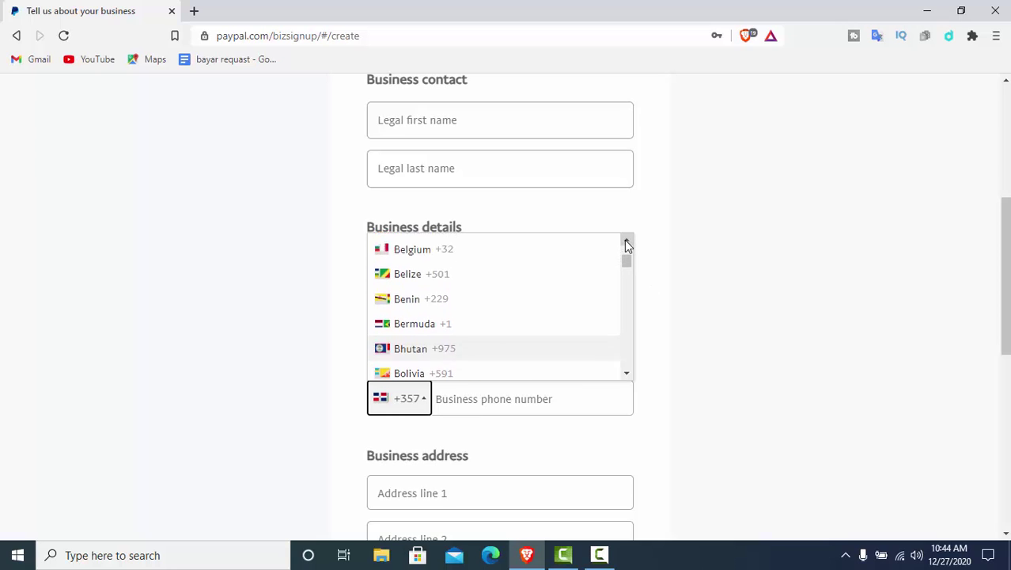
left_click(626, 242)
left_click(626, 241)
left_click(626, 241)
left_click(626, 242)
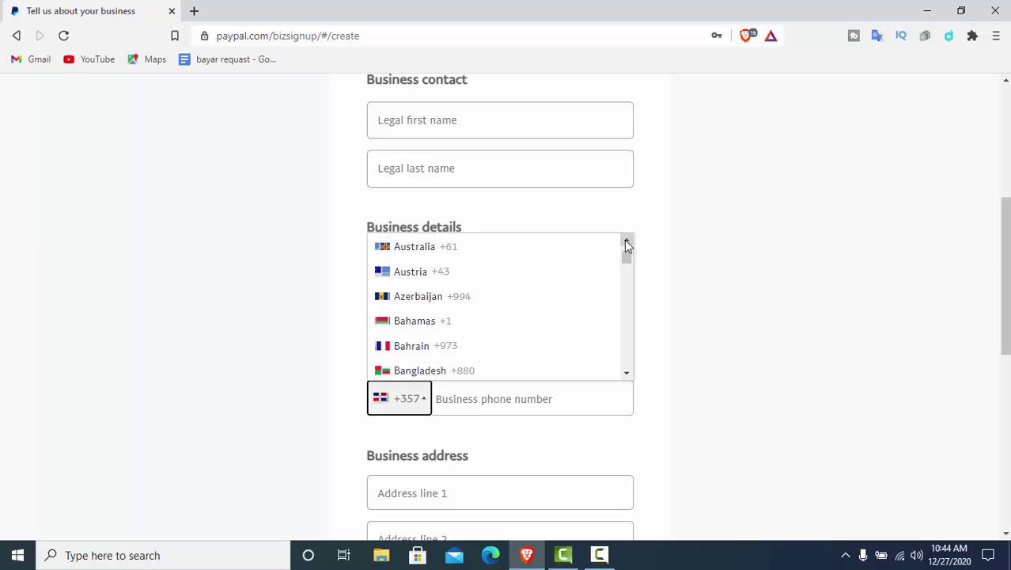
left_click(626, 241)
left_click(626, 241)
left_click(626, 241)
left_click(626, 242)
left_click(626, 241)
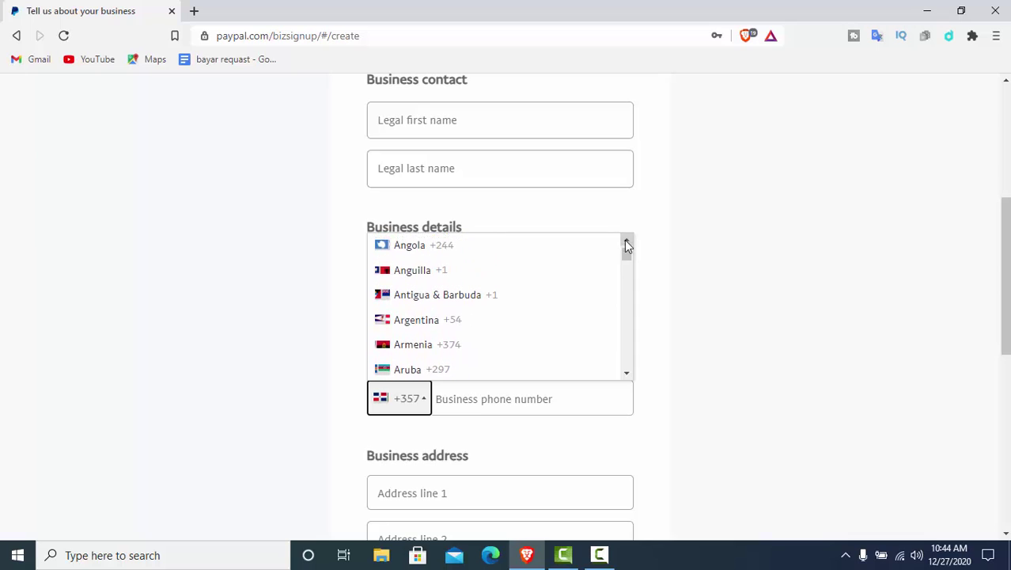
left_click(626, 374)
left_click(625, 374)
left_click(626, 374)
left_click(626, 374)
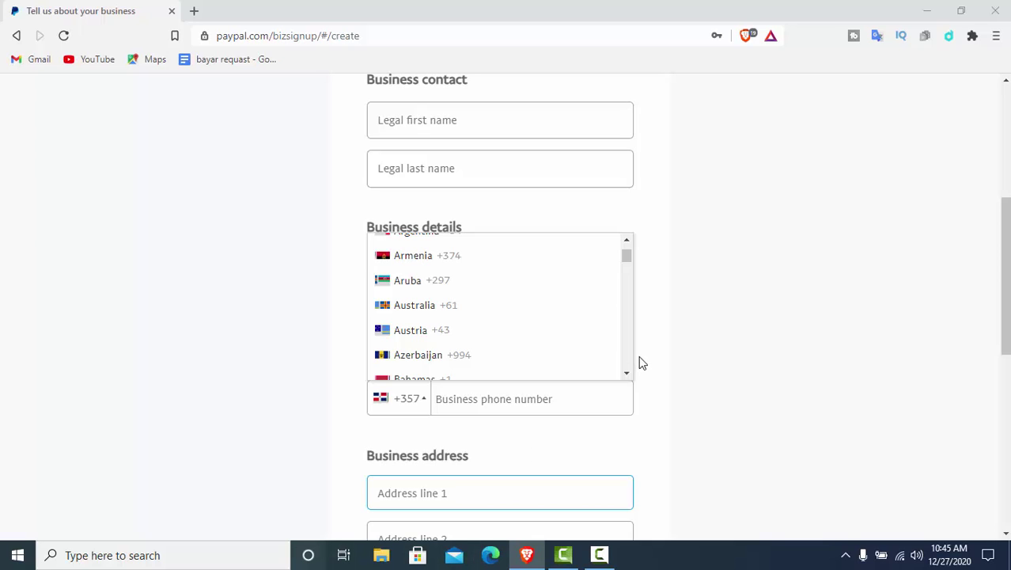
left_click(626, 376)
left_click(625, 377)
left_click(625, 376)
left_click(626, 377)
left_click(626, 377)
left_click(626, 377)
left_click(626, 376)
left_click(626, 377)
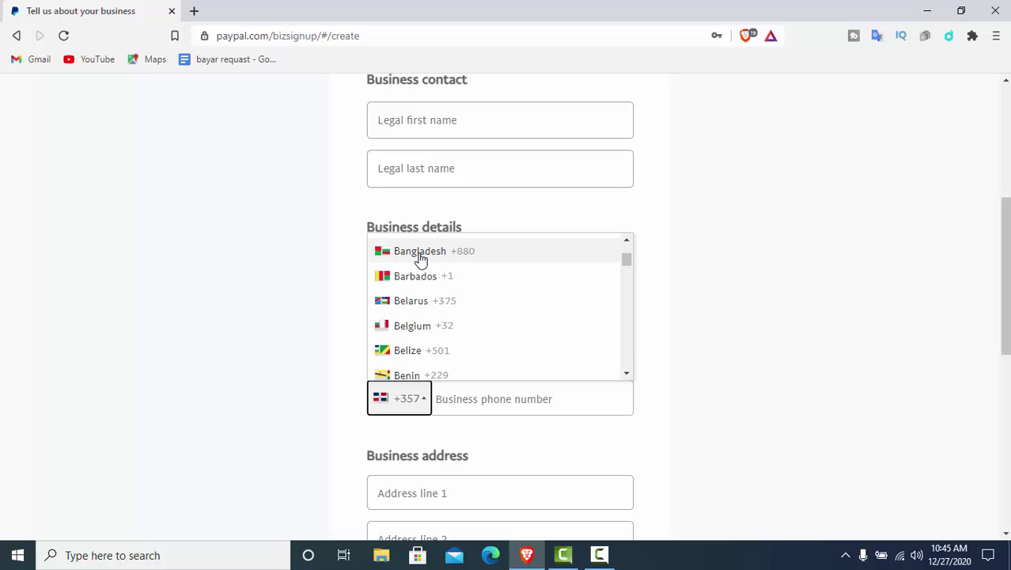
left_click(474, 261)
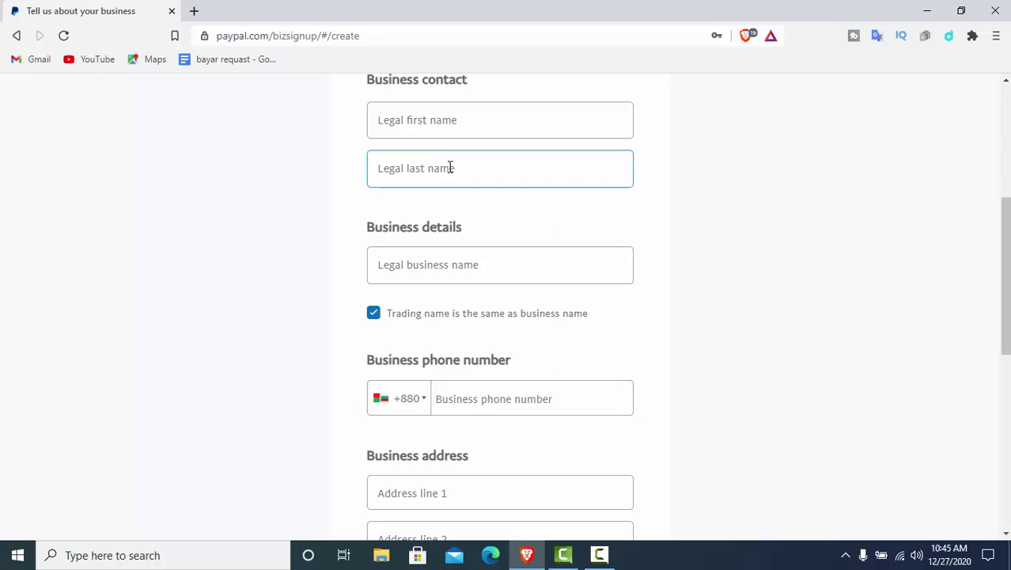
Enter the owner's legal first name and legal last name
left_click(417, 118)
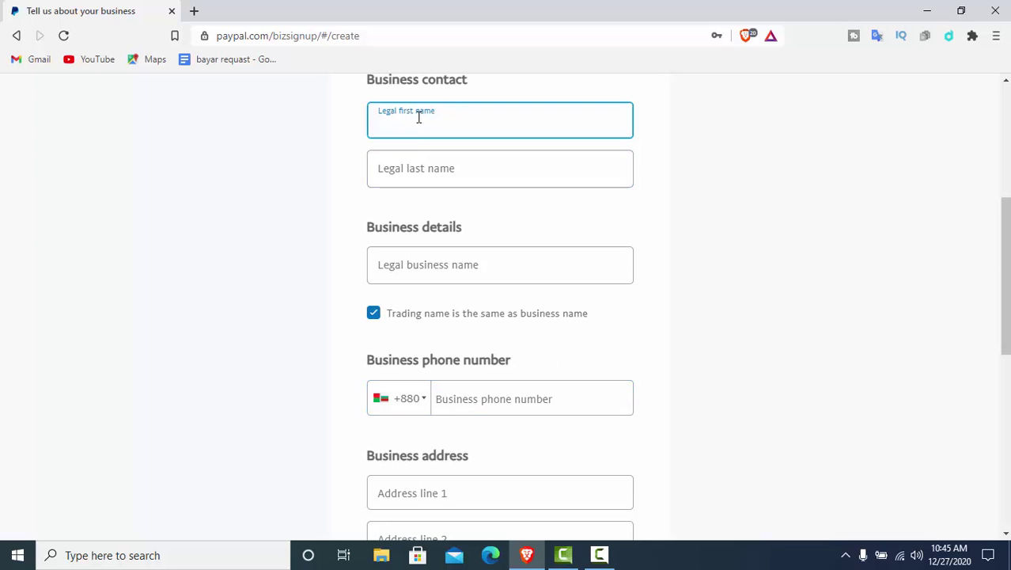
scroll(1004, 224, "up", 1)
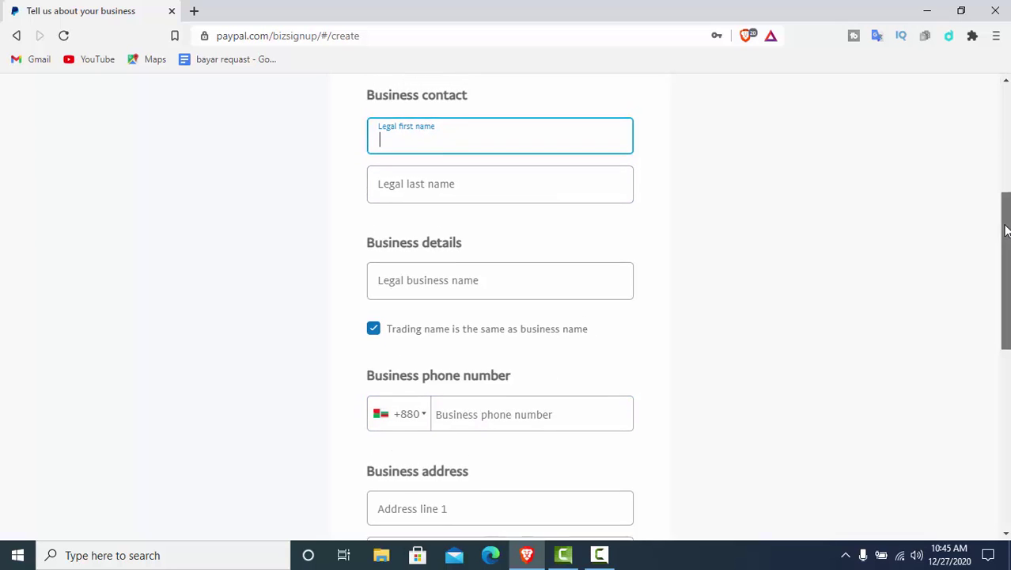
left_click_drag(1006, 224, 1006, 217)
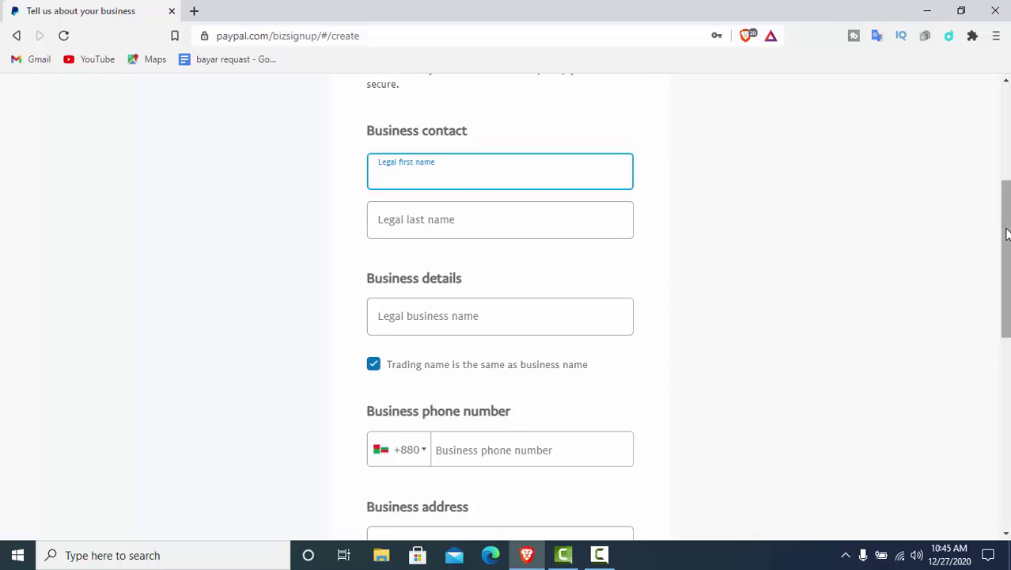
scroll(1007, 231, "up", 1)
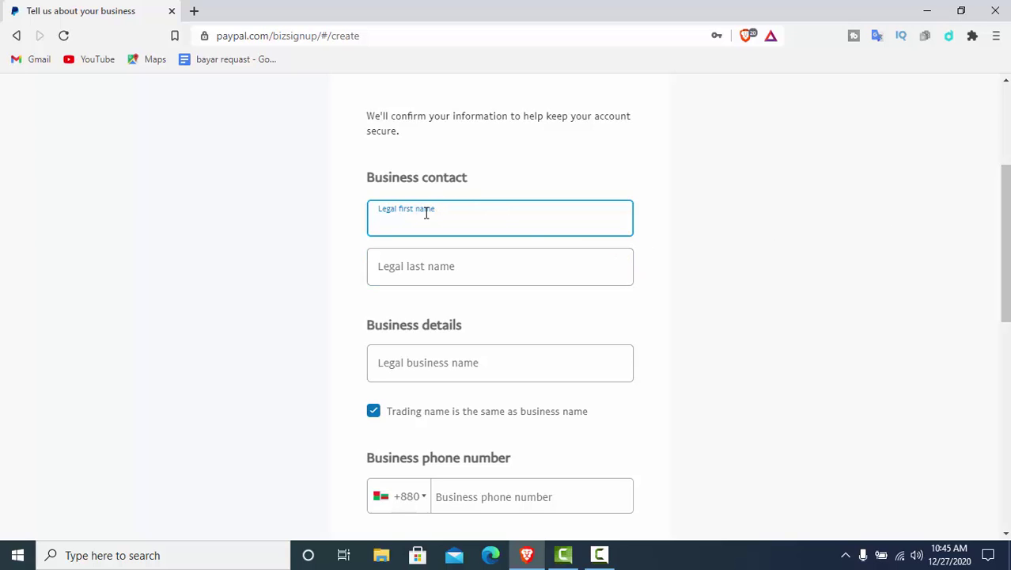
left_click(405, 273)
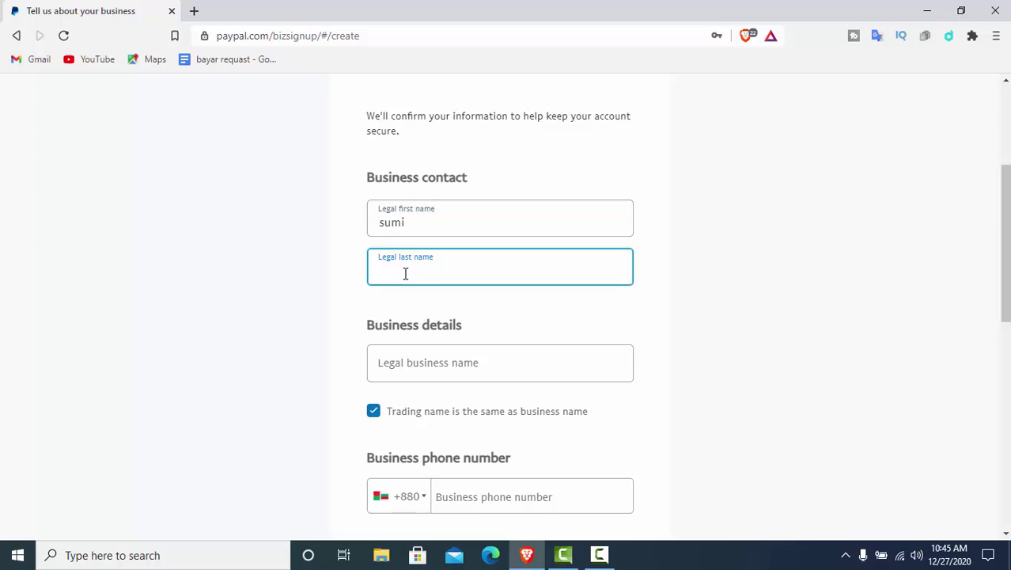
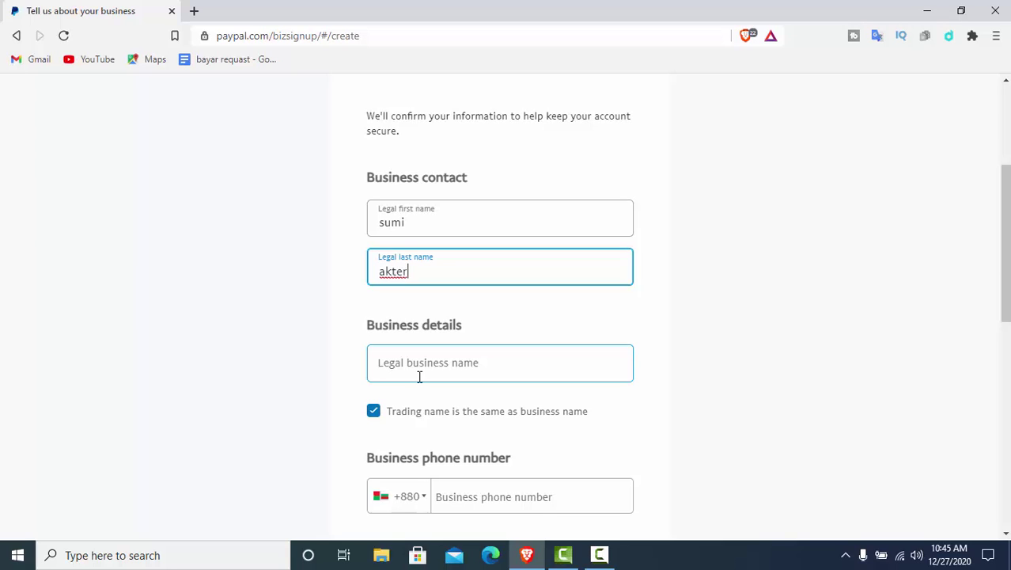
Fill in the legal business name and the business phone number
left_click(425, 367)
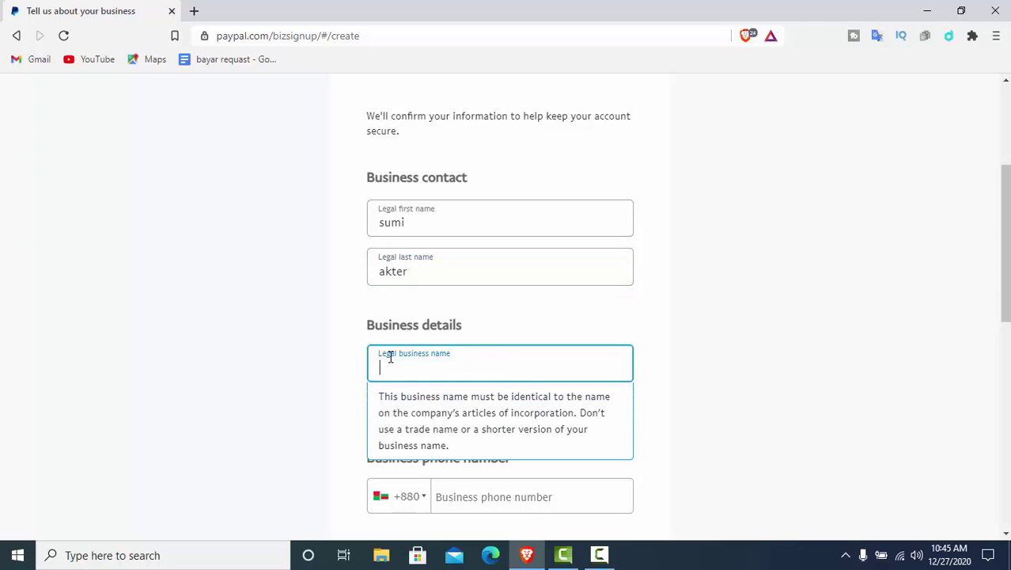
left_click(305, 331)
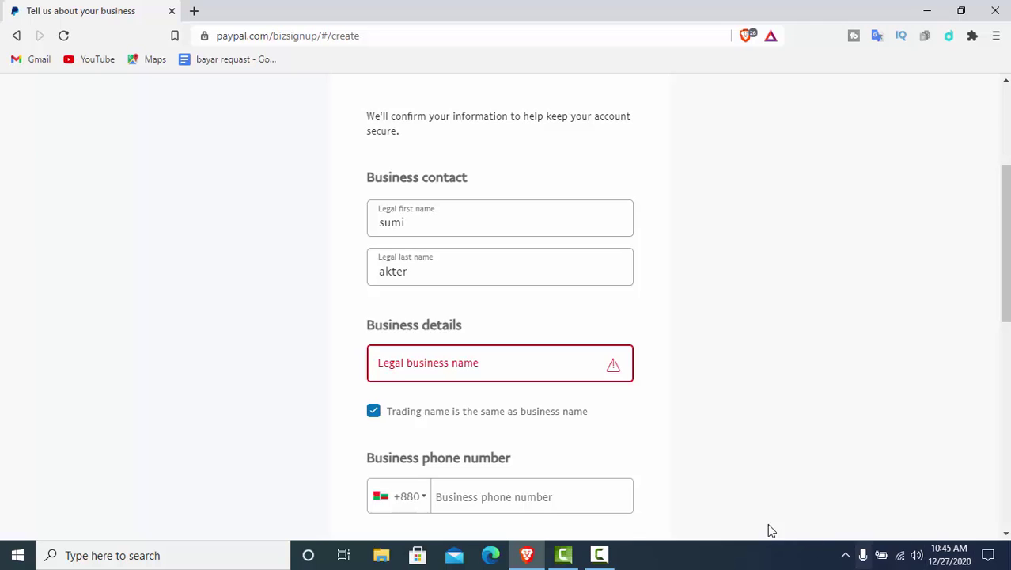
left_click(599, 556)
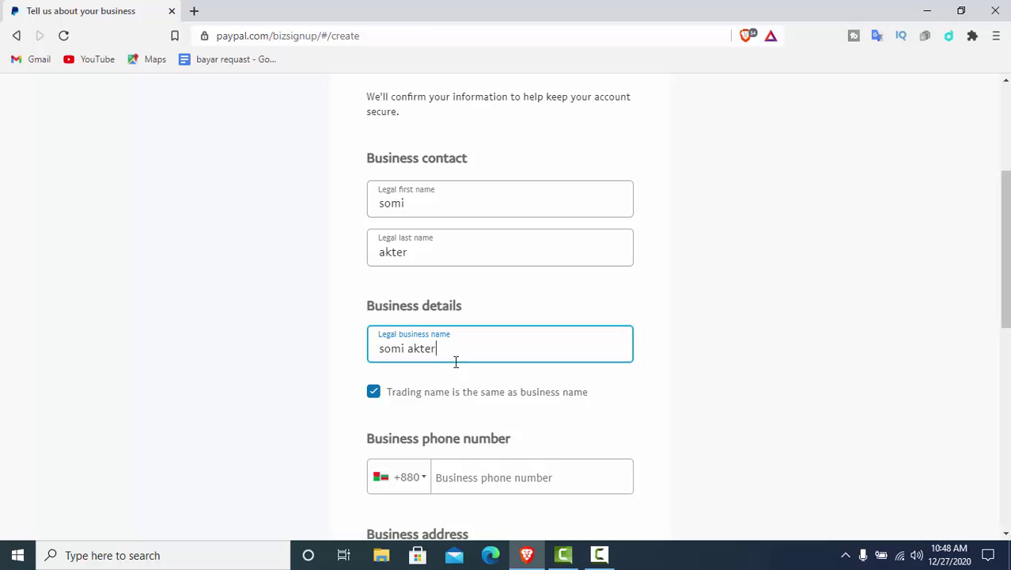
left_click(458, 477)
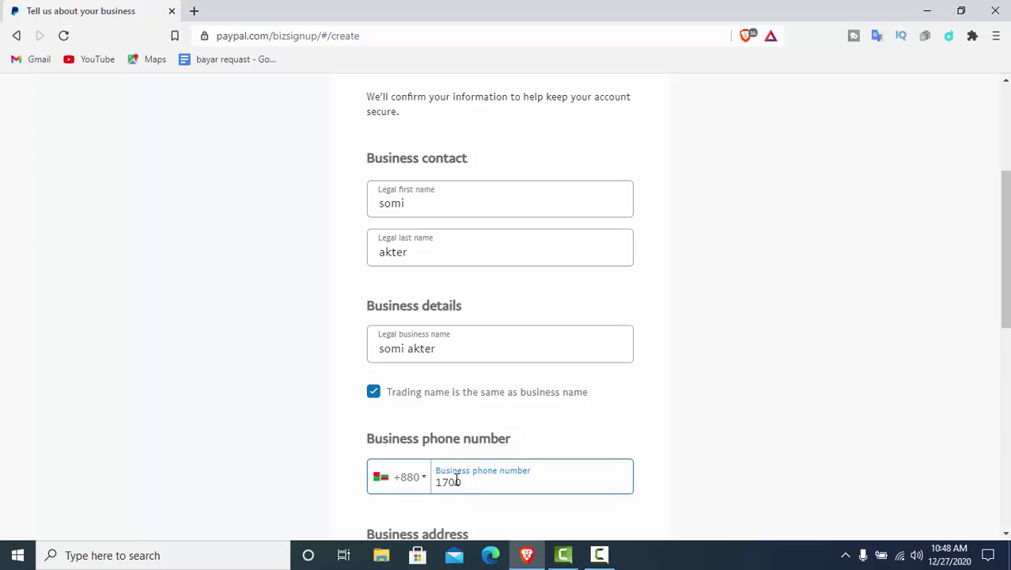
type("2055")
Fill in the business address line 1, postcode and city
left_click_drag(1009, 247, 1008, 401)
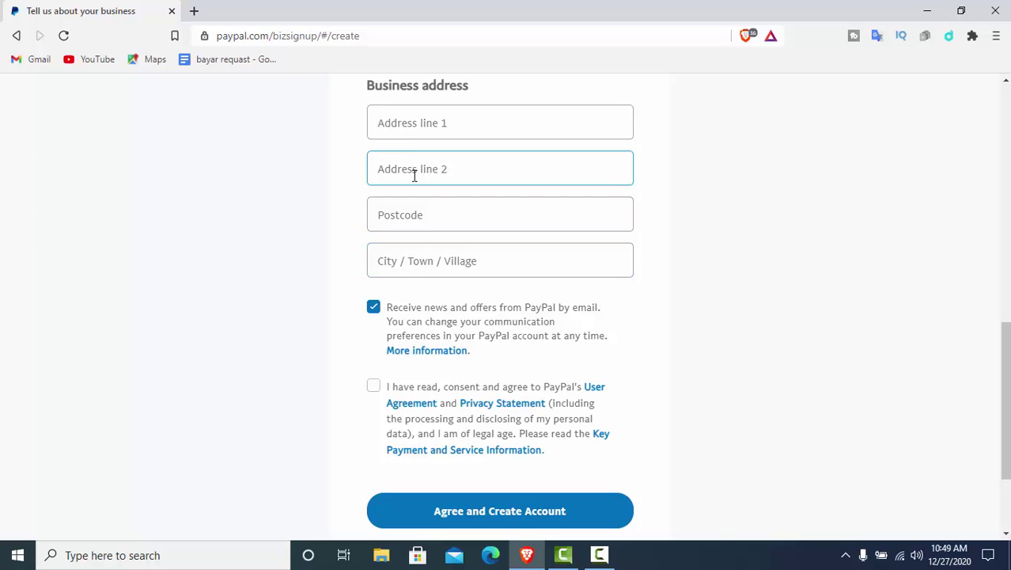
left_click(599, 556)
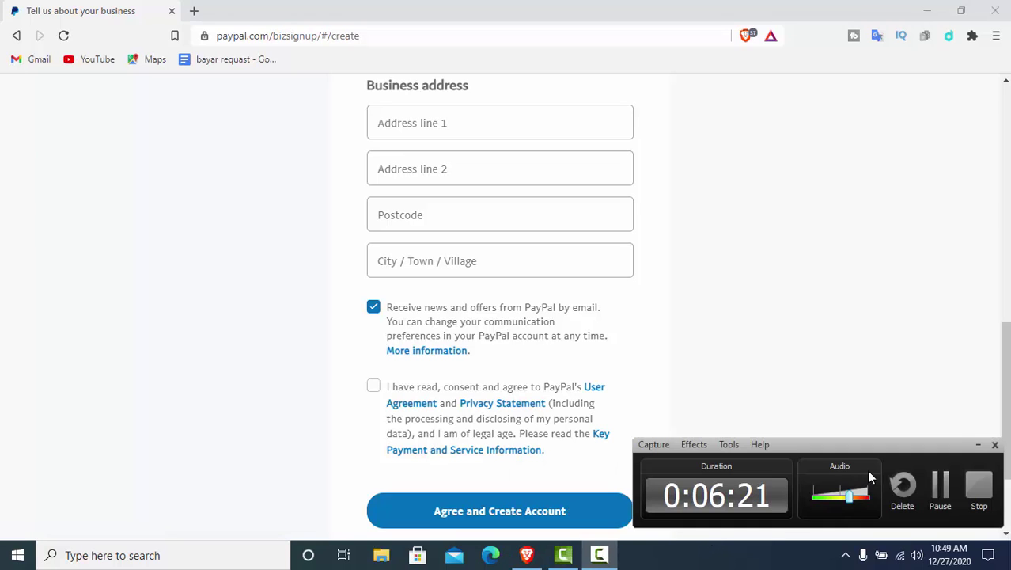
left_click(927, 483)
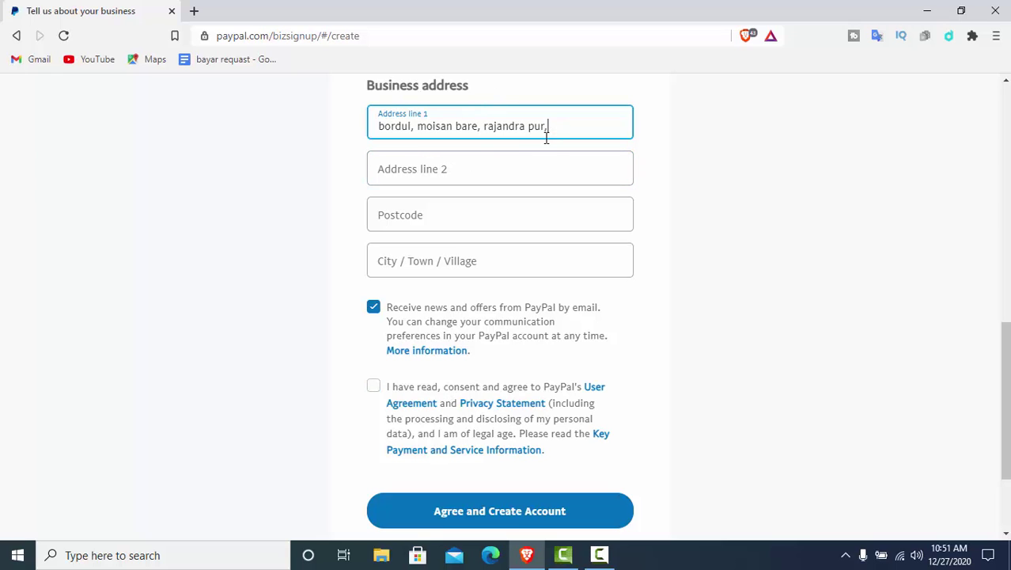
left_click(415, 217)
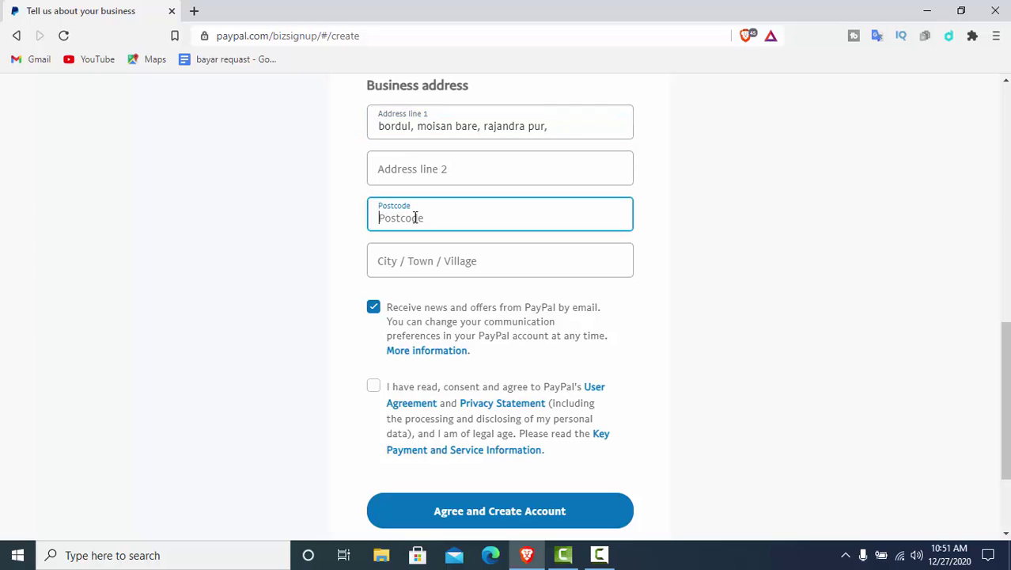
type("3501")
left_click(394, 260)
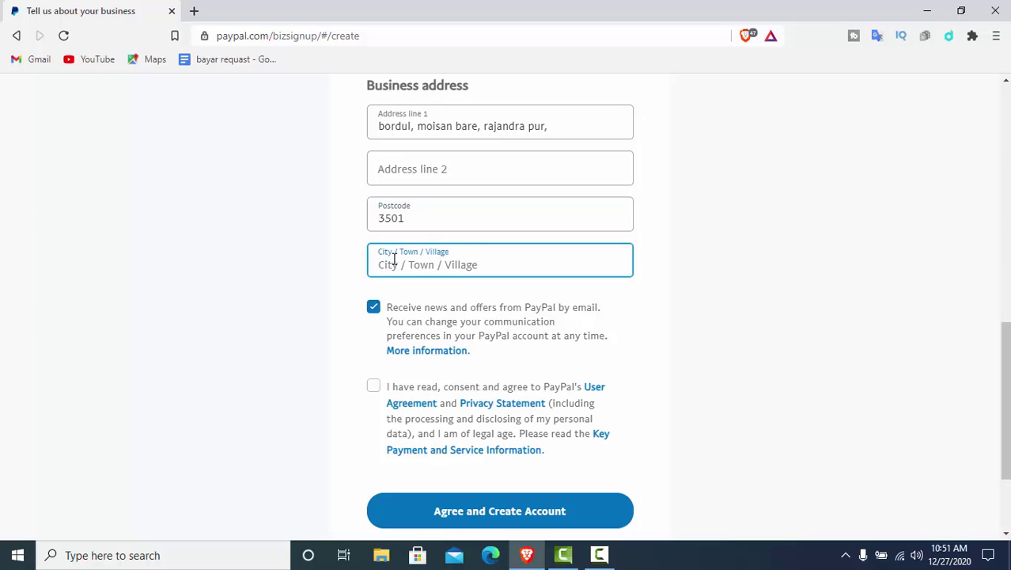
type("cou")
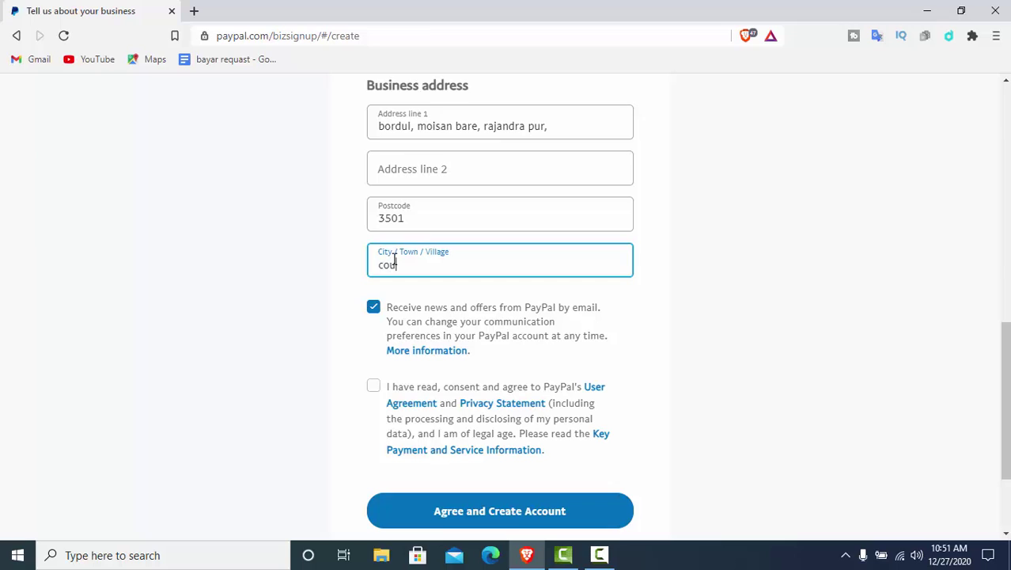
type("milla")
Tick the box agreeing to the user agreement and privacy statement
left_click(374, 388)
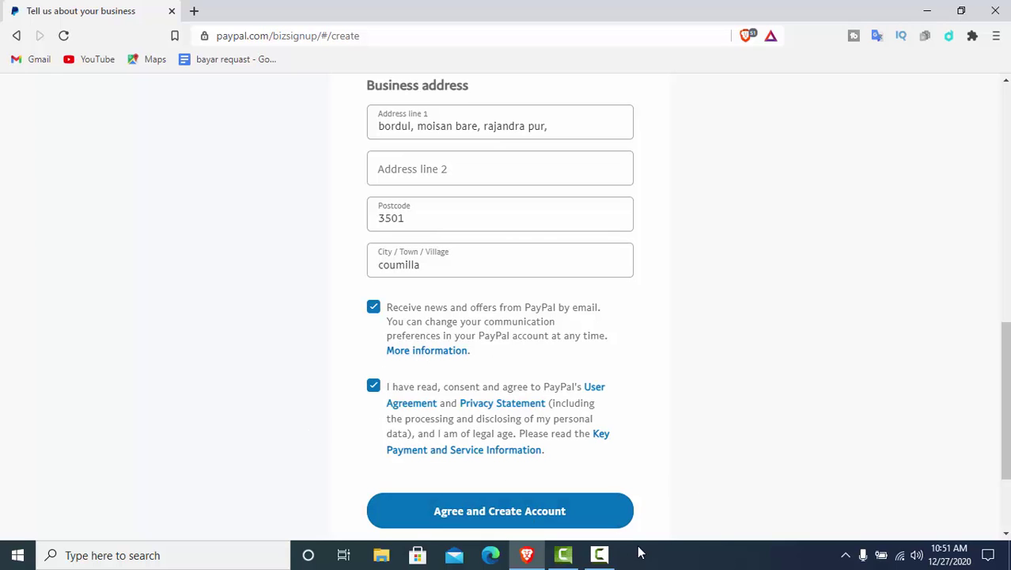
left_click(601, 557)
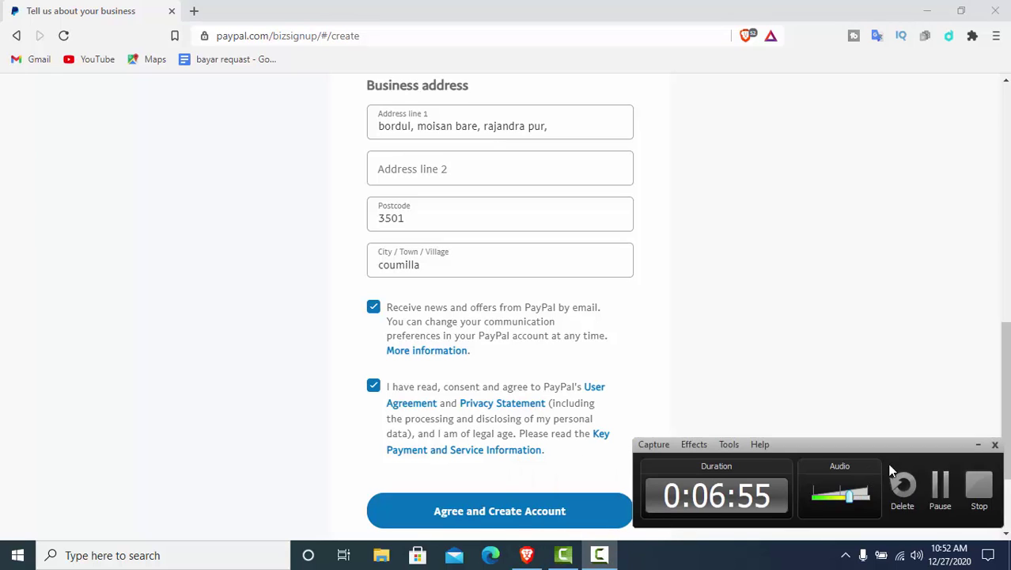
left_click(944, 510)
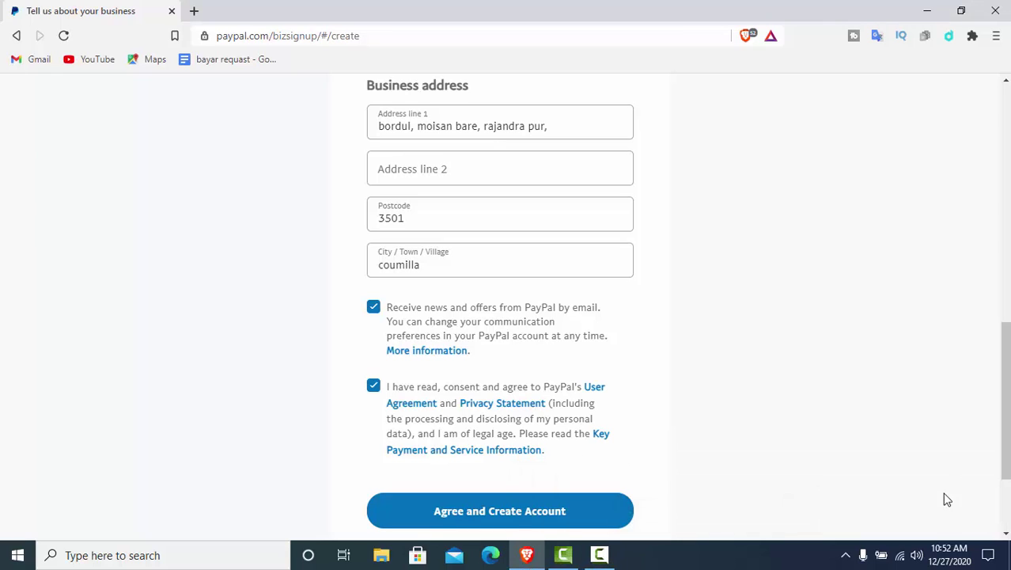
Submit with 'Agree and Create Account' and scroll the Describe your business page
left_click(544, 526)
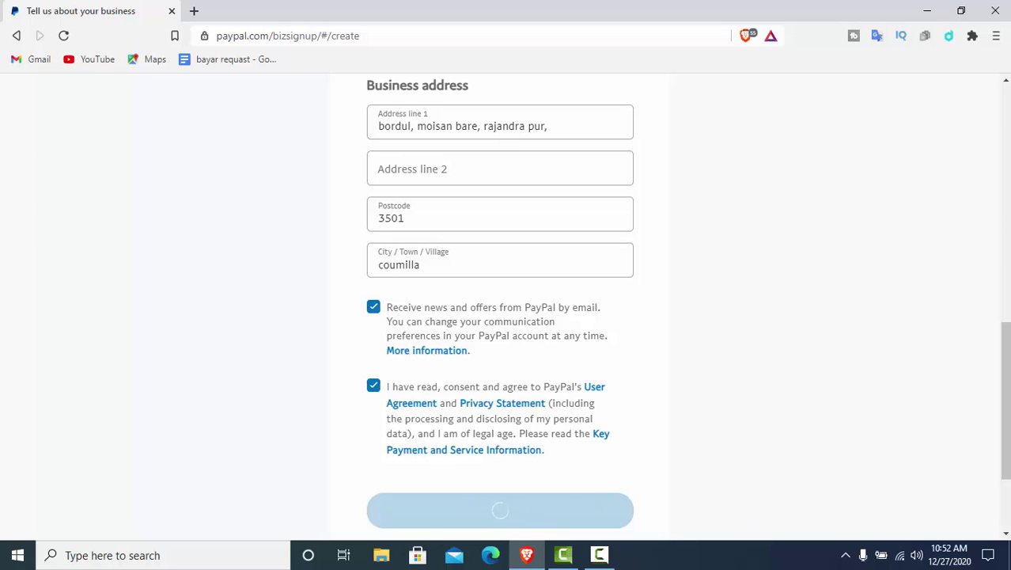
left_click_drag(1007, 378, 987, 114)
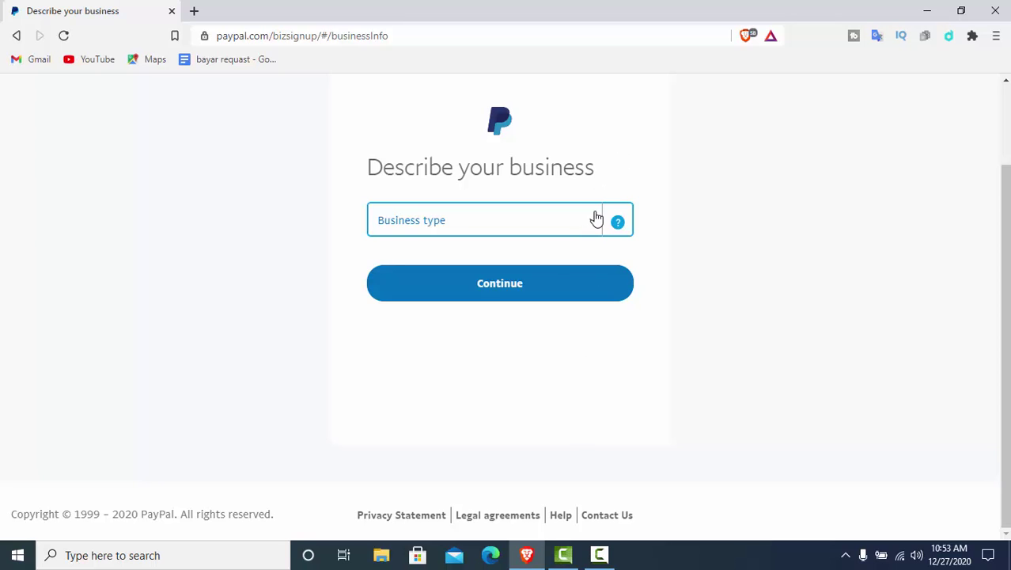
Set the business type to Individual
left_click(596, 218)
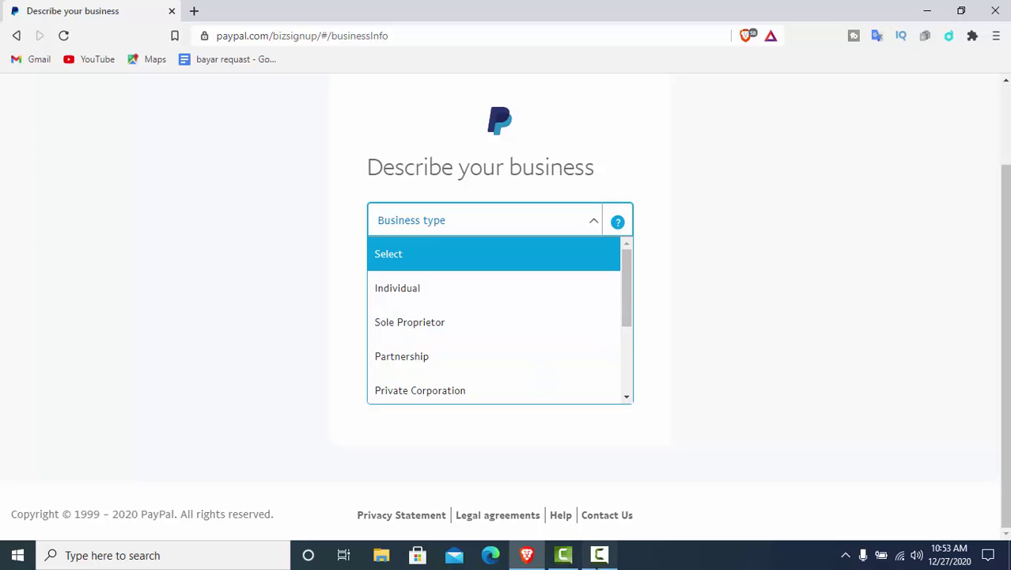
left_click(599, 556)
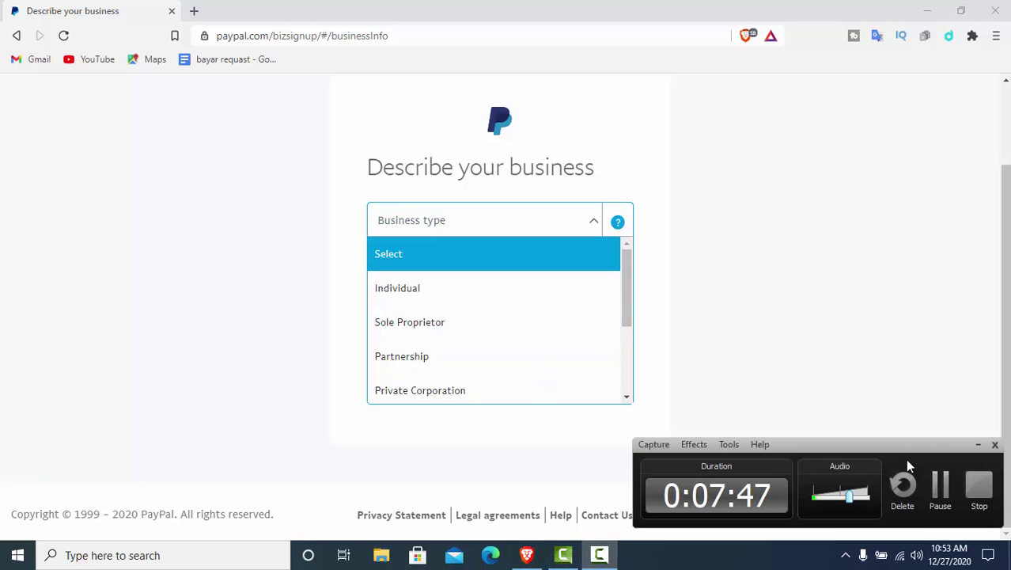
left_click(942, 494)
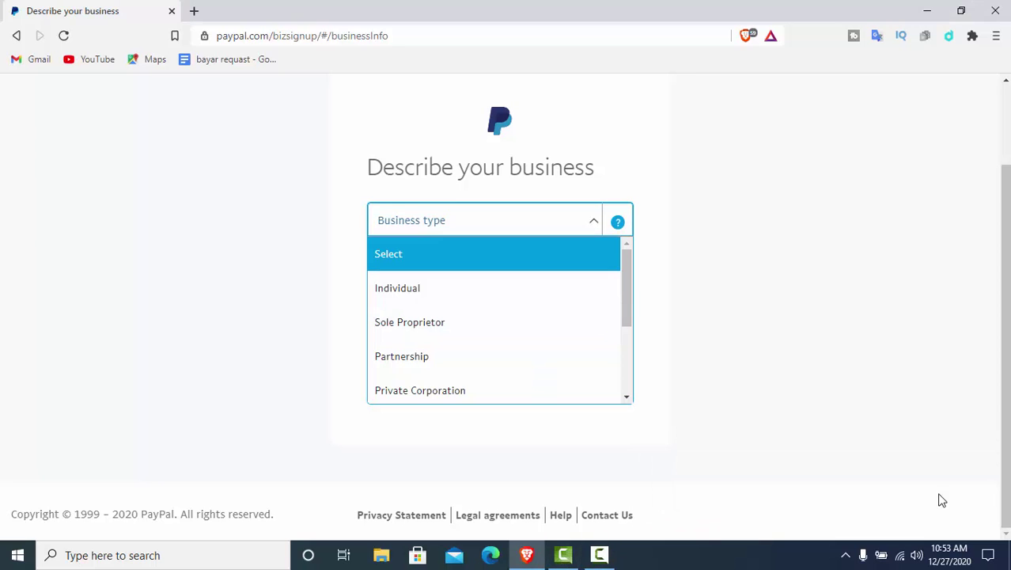
left_click(405, 303)
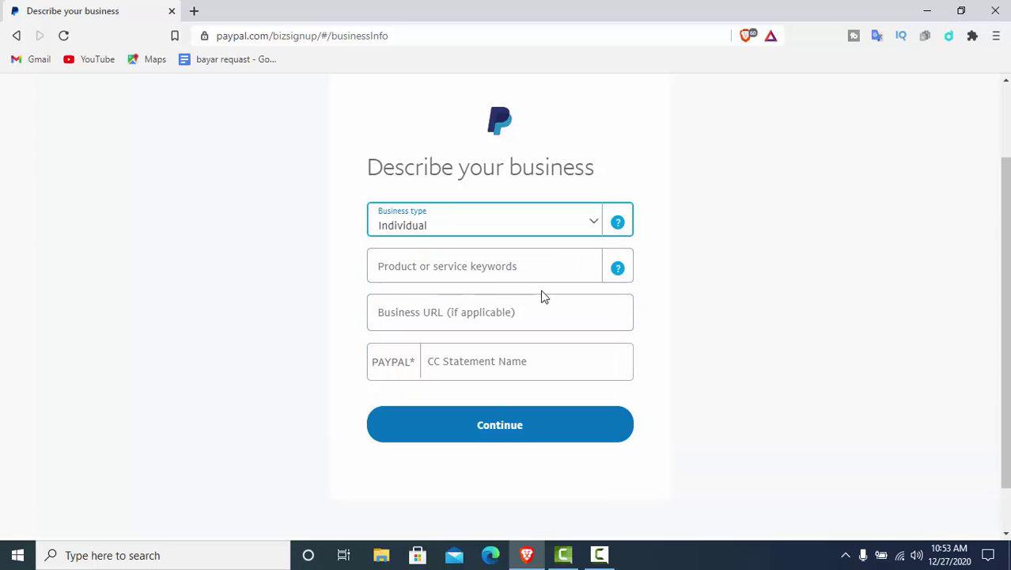
Search 'marketing' and pick Direct Marketing-Other Direct Marketers as the product keywords
left_click(500, 267)
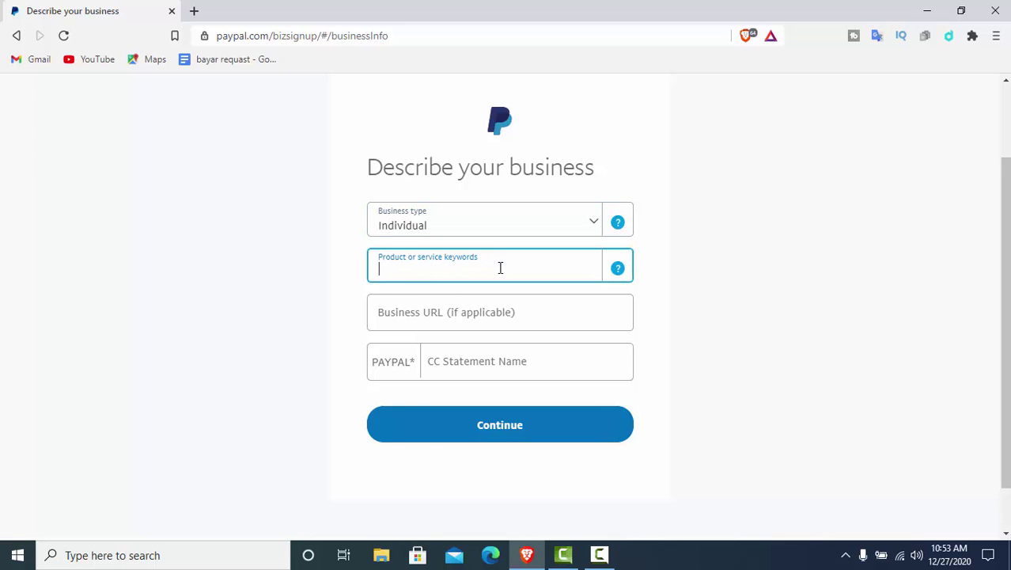
type("mar")
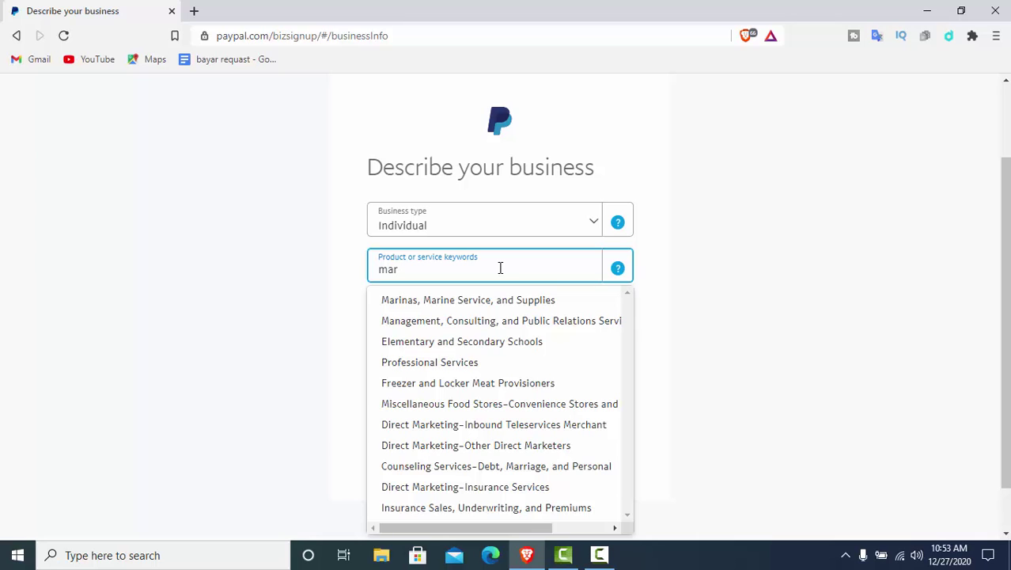
type("ketin")
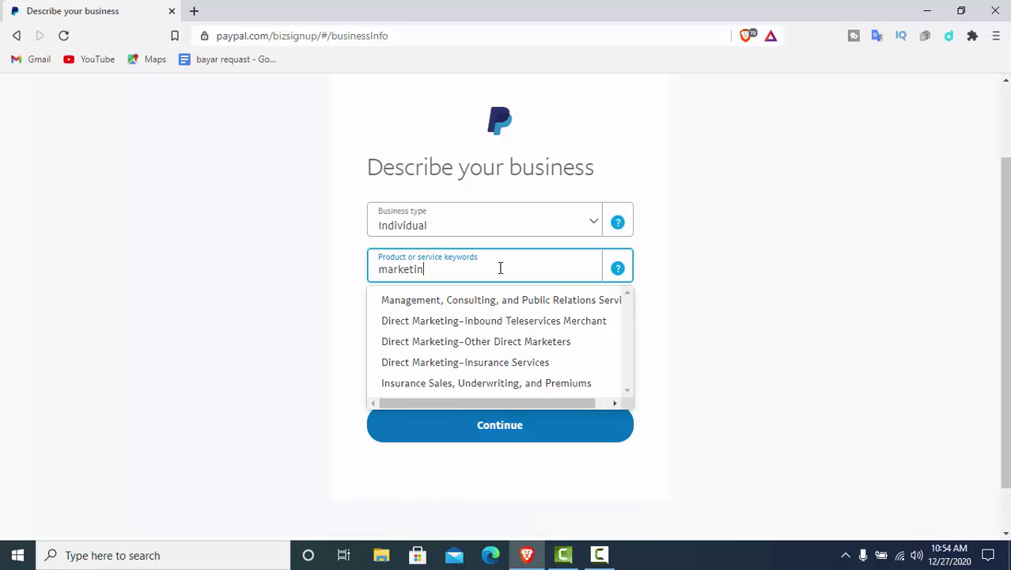
type("g")
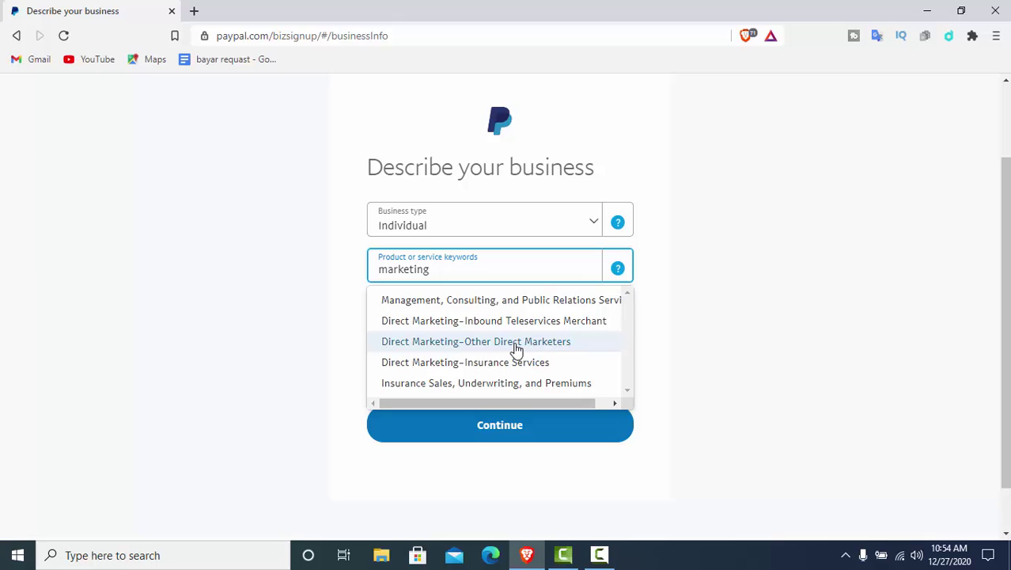
left_click(515, 349)
Enter the owner's full name as the CC Statement Name
left_click(469, 320)
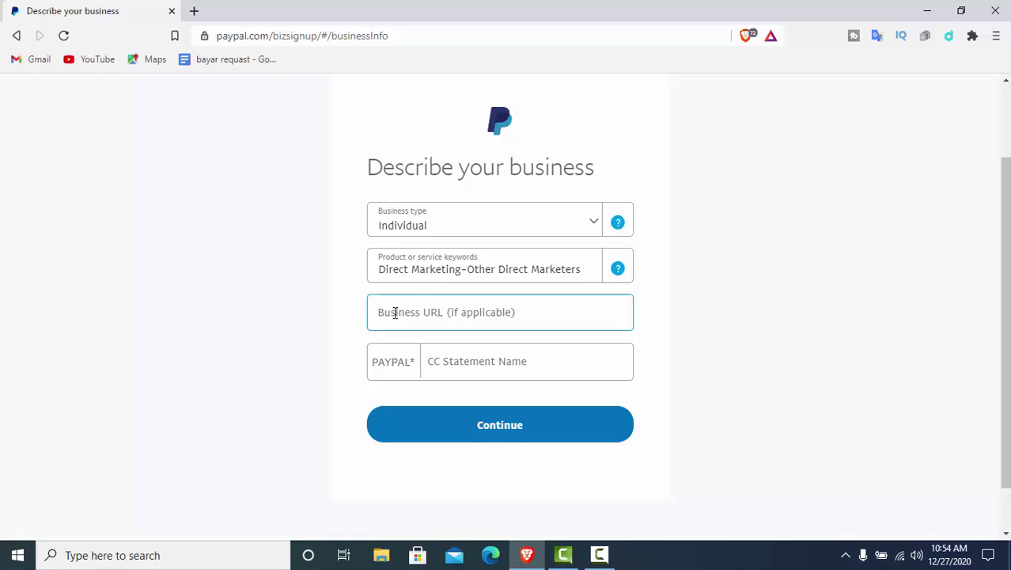
left_click(454, 363)
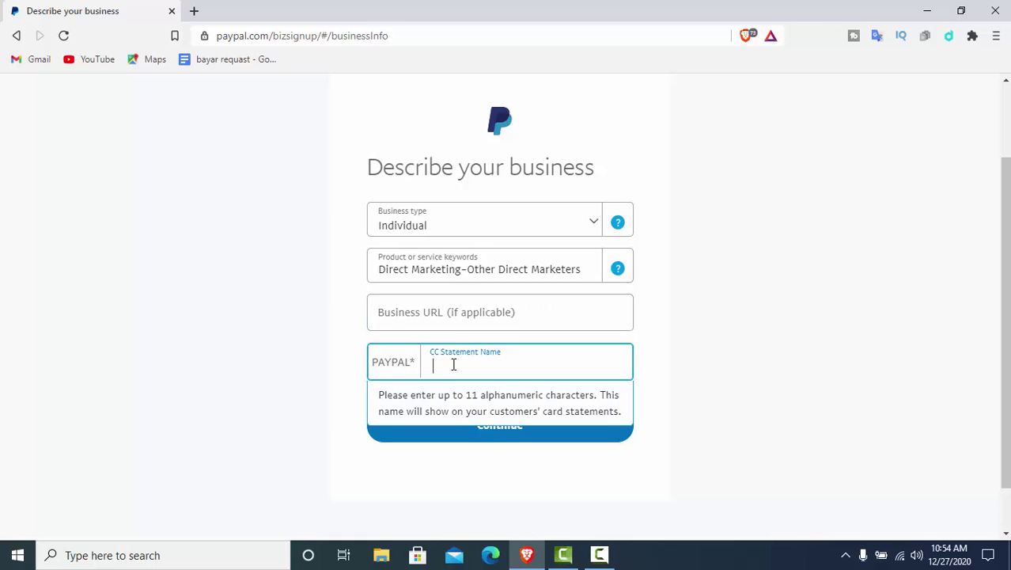
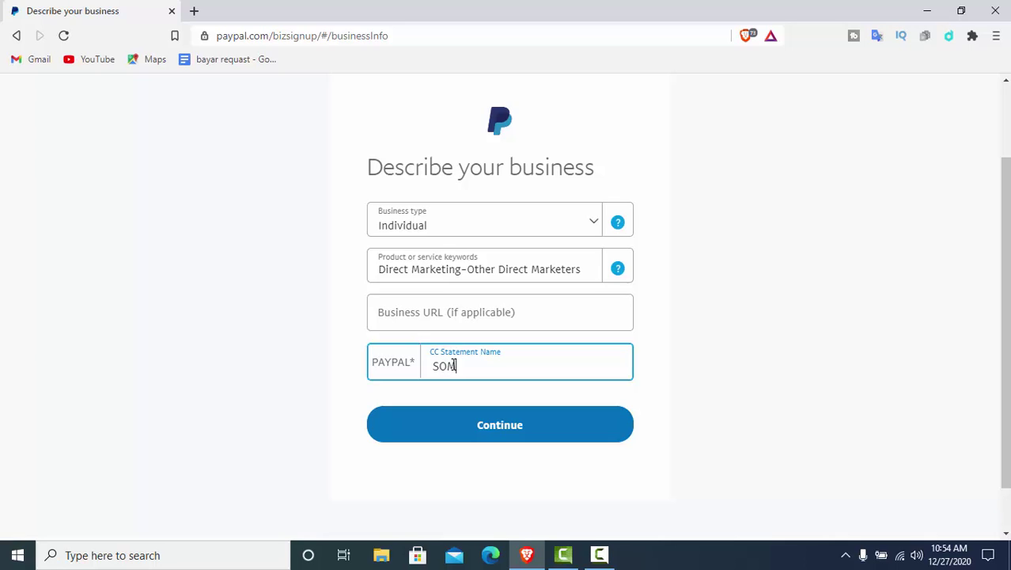
Submit the business description, then choose Bangladesh as nationality on the 'Tell us more about you' page
left_click(516, 436)
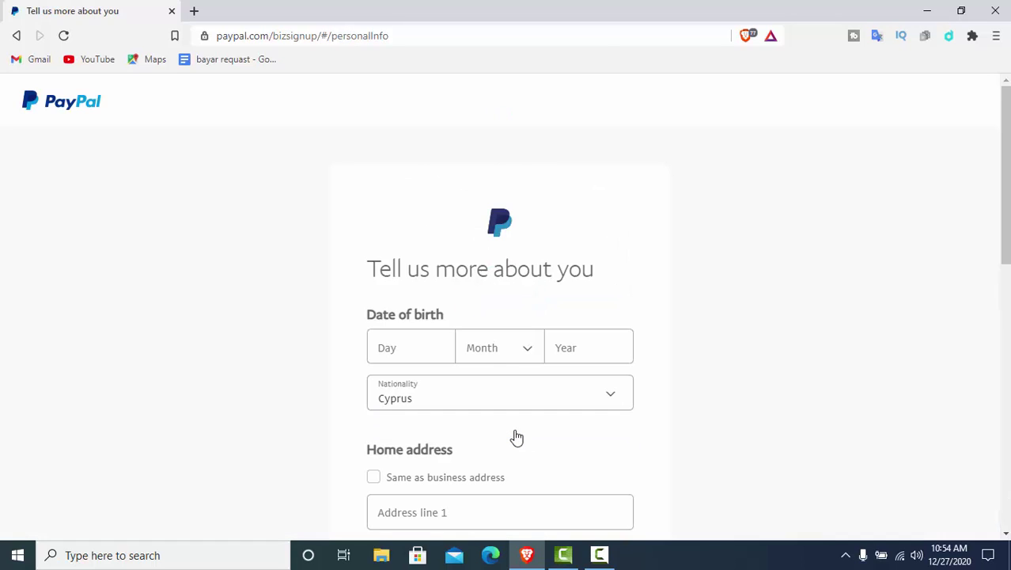
left_click(428, 348)
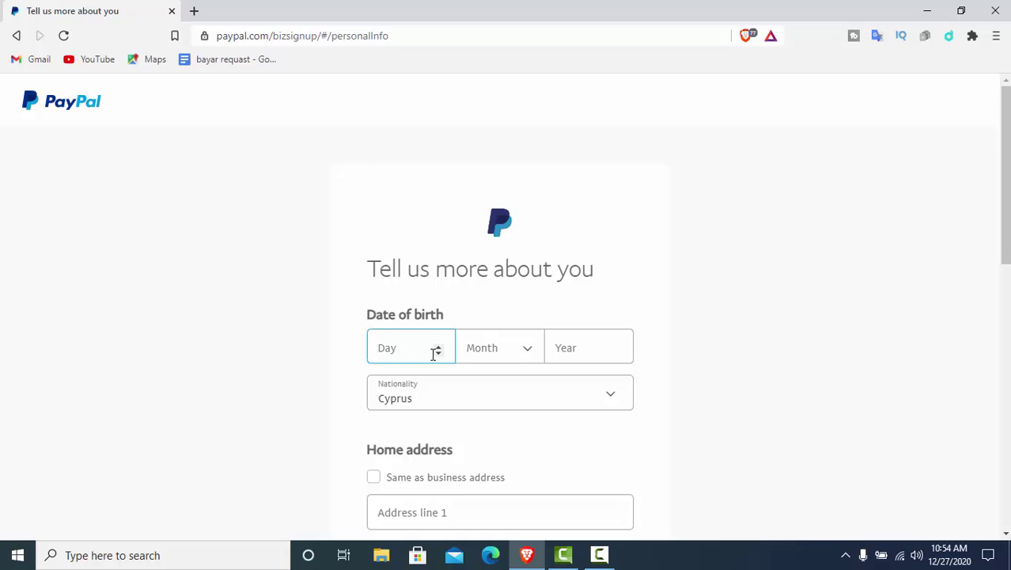
left_click(501, 405)
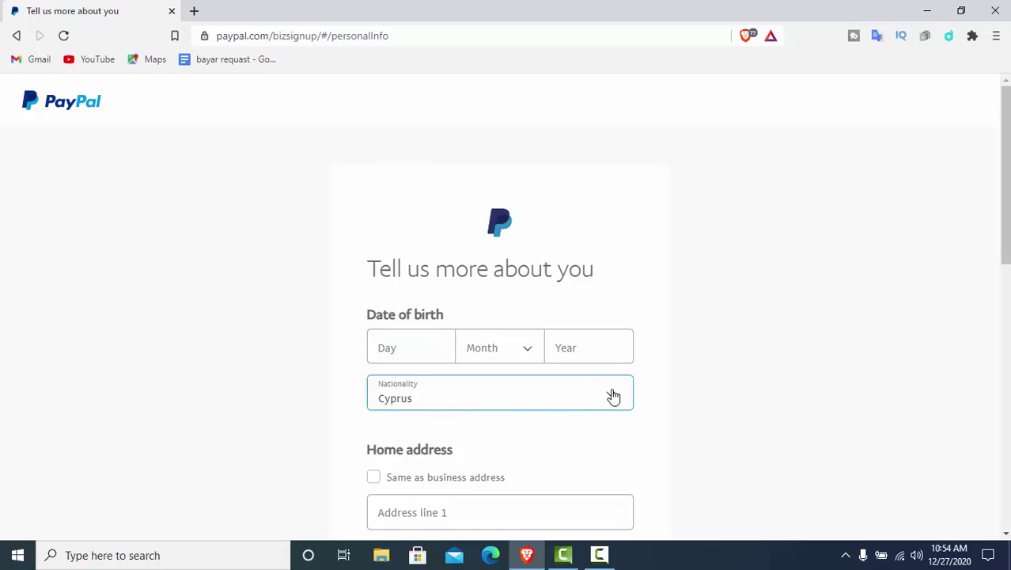
left_click(544, 426)
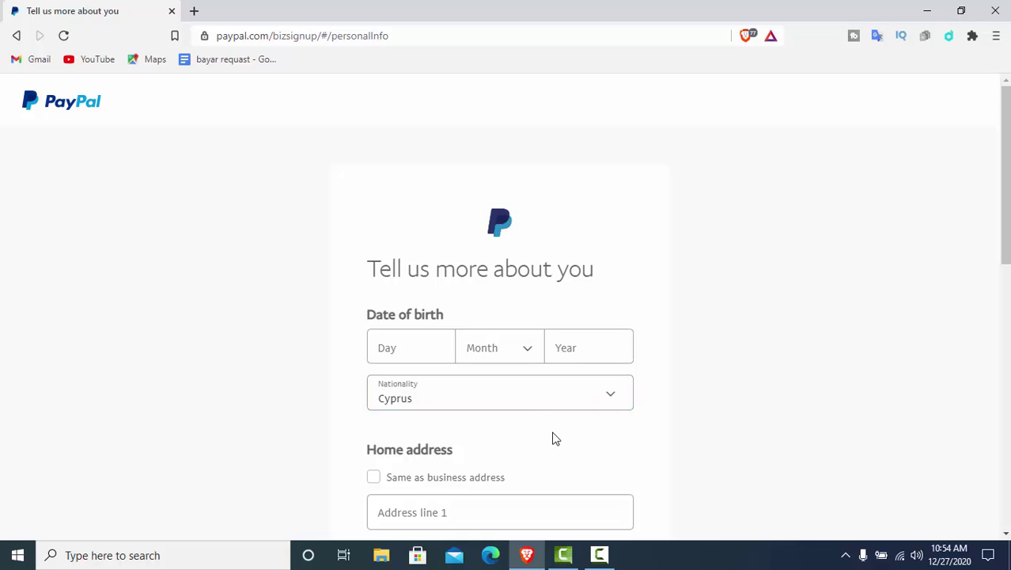
left_click(607, 401)
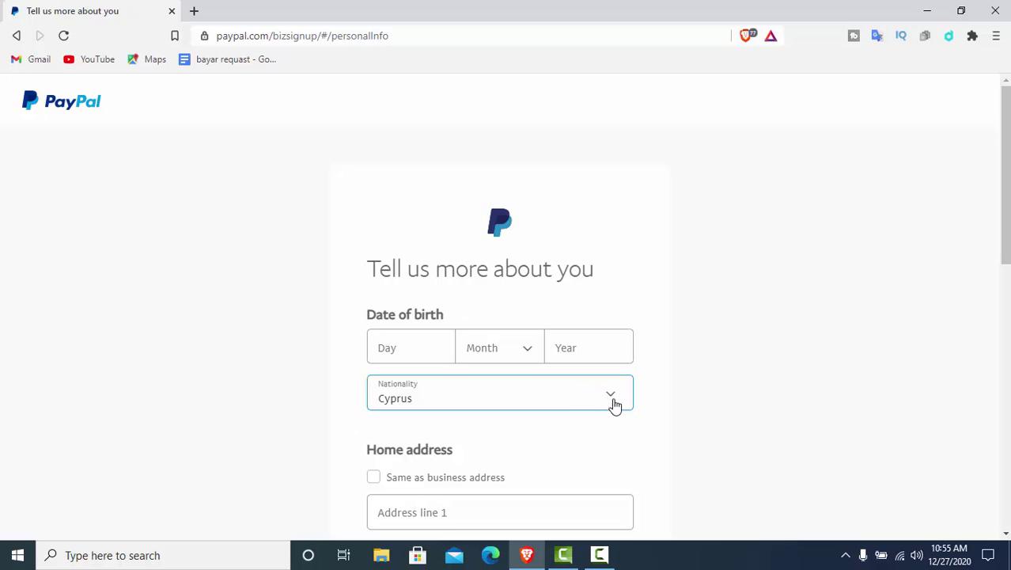
left_click(610, 397)
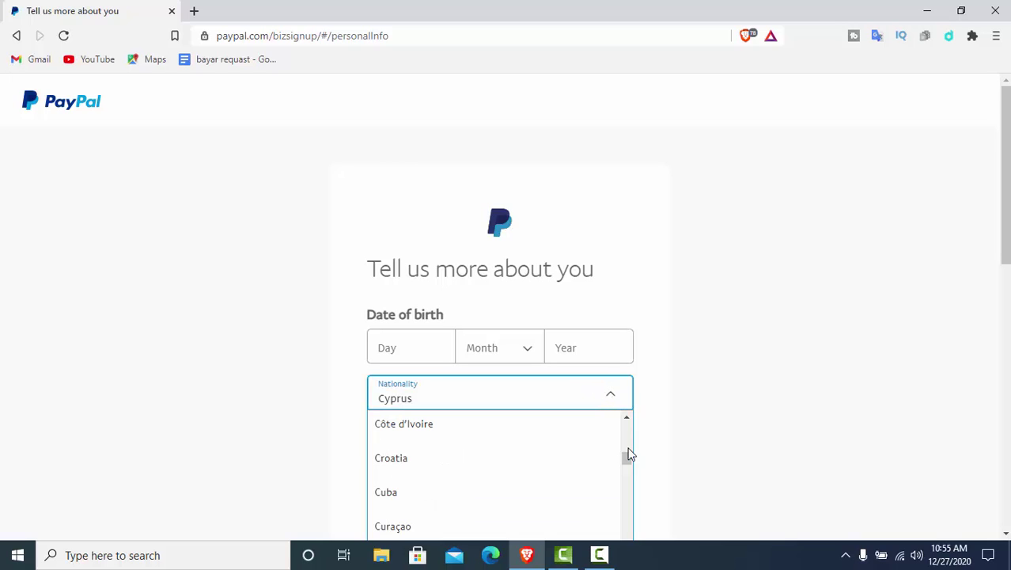
left_click_drag(627, 417, 628, 419)
left_click(409, 449)
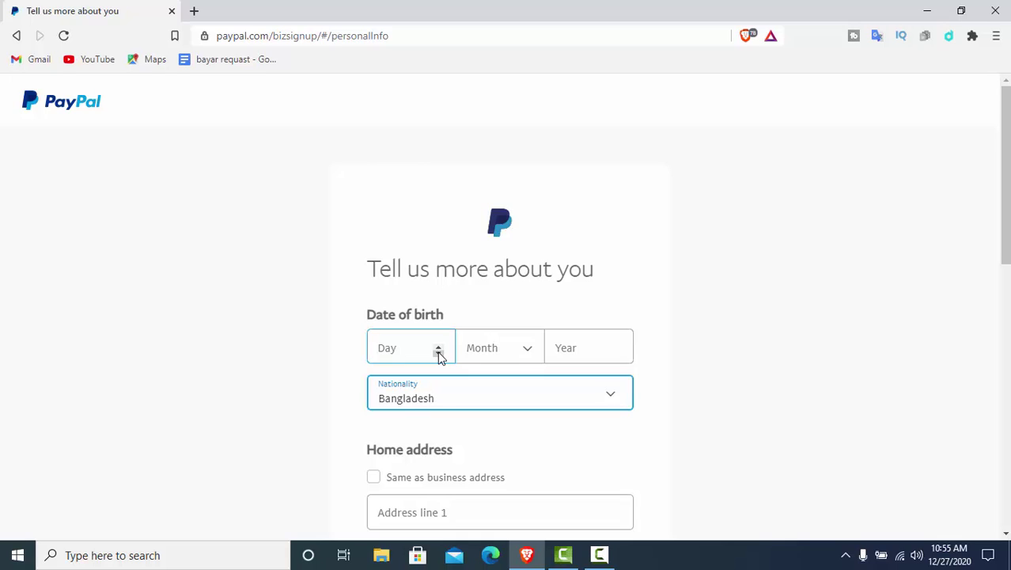
Enter 1 as the birth day and choose December as the birth month
left_click(439, 352)
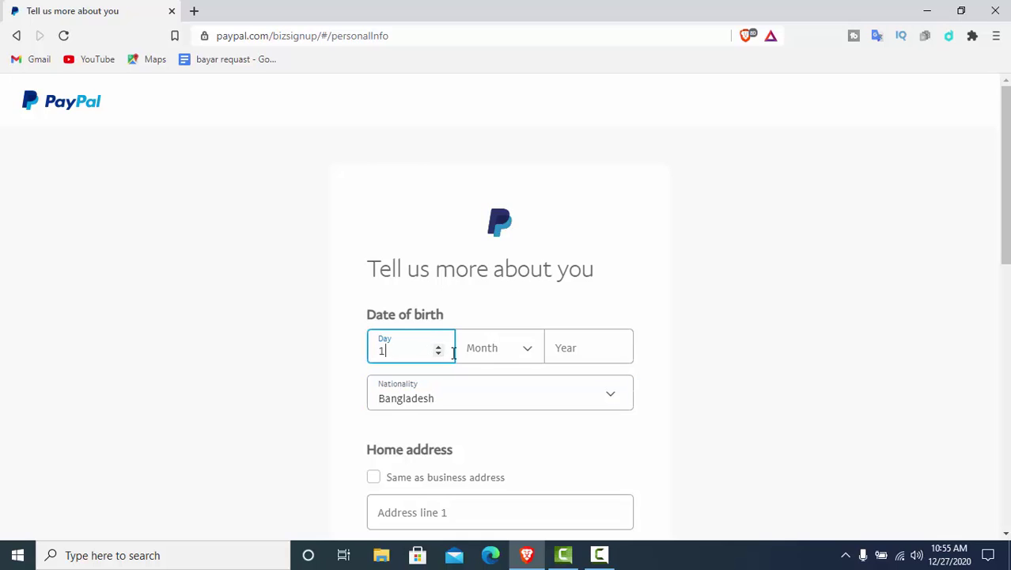
left_click(527, 355)
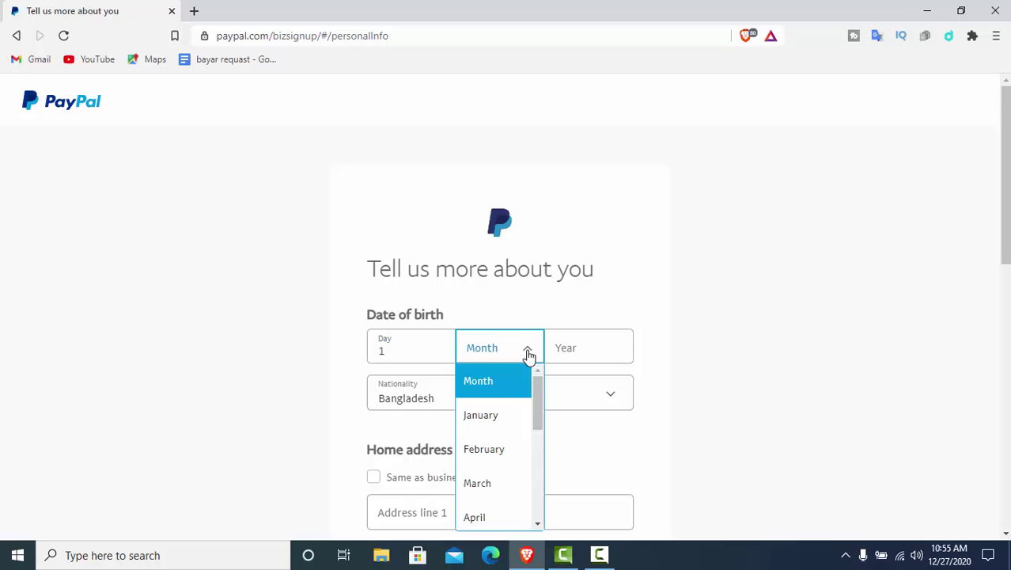
scroll(537, 518, "down", 2)
left_click(538, 525)
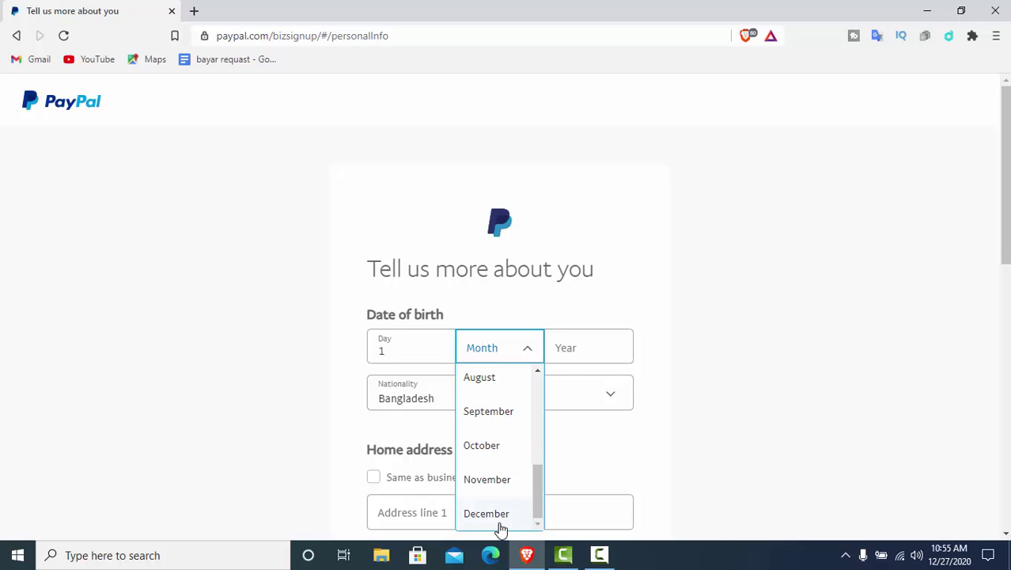
left_click(501, 527)
Enter 1995 as the birth year and make the home address match the business address
left_click(603, 355)
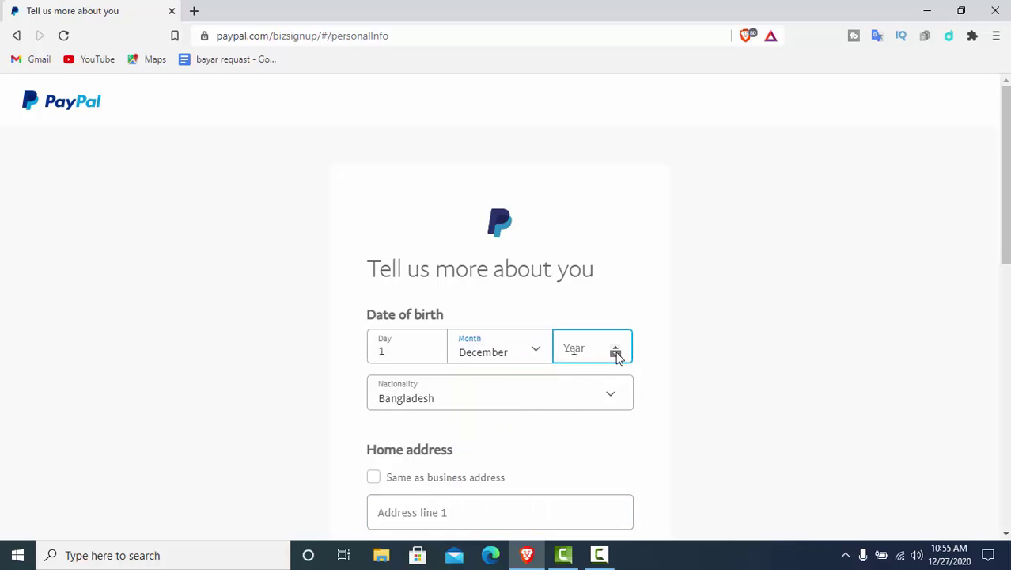
left_click(616, 354)
double_click(617, 347)
key("BackSpace")
type("1990")
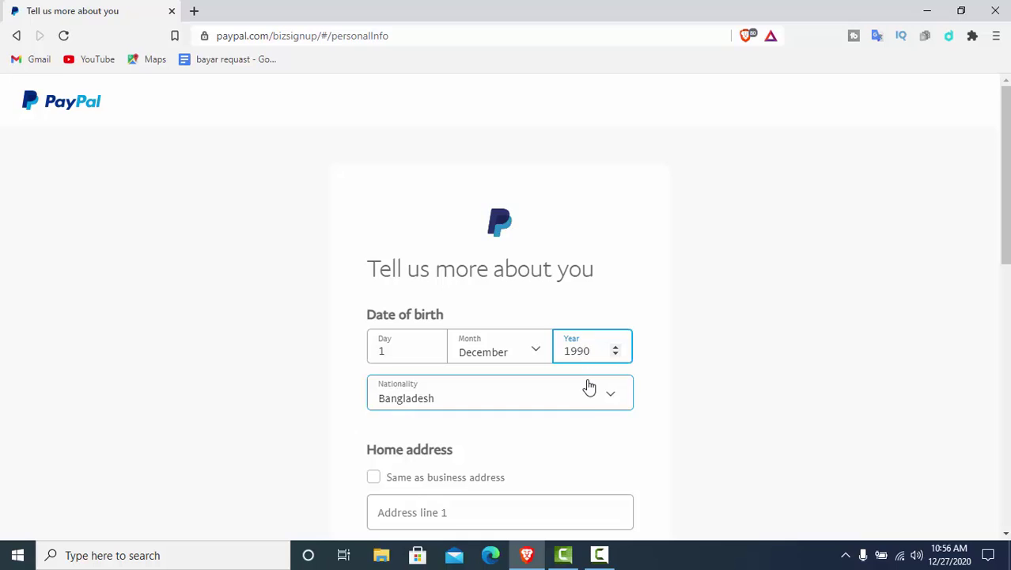
key("BackSpace")
type("5")
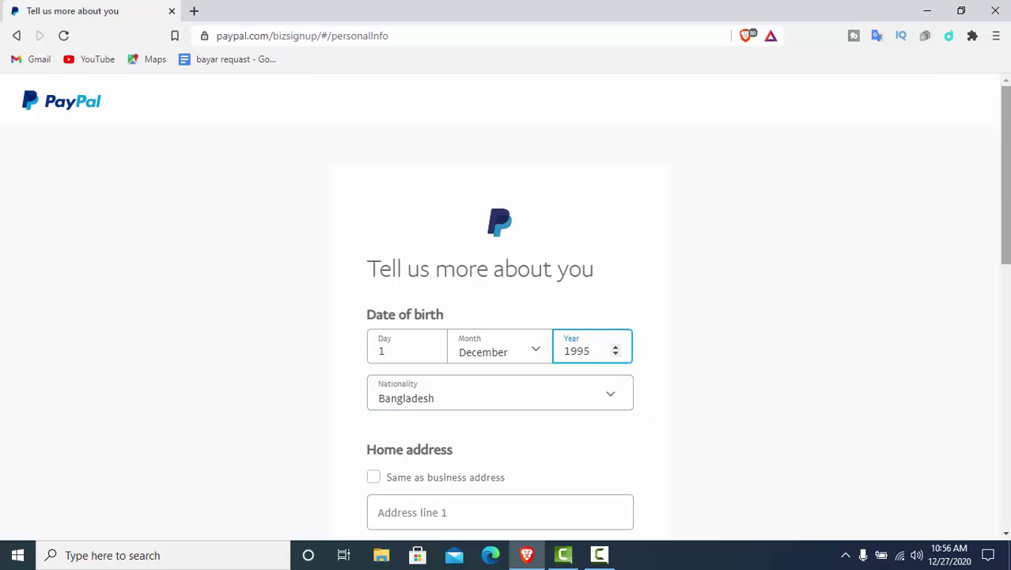
left_click_drag(1006, 199, 1006, 273)
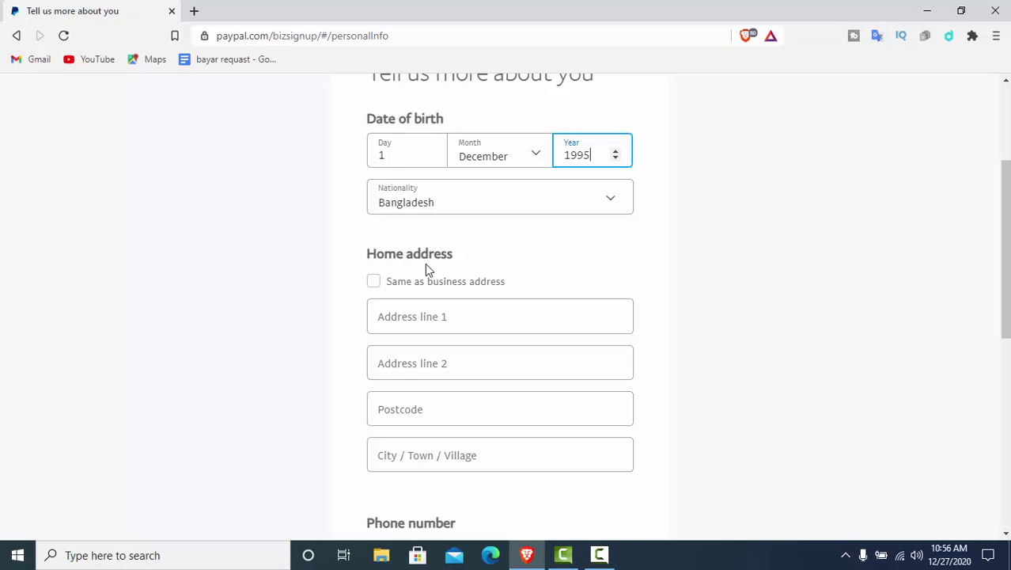
left_click(374, 282)
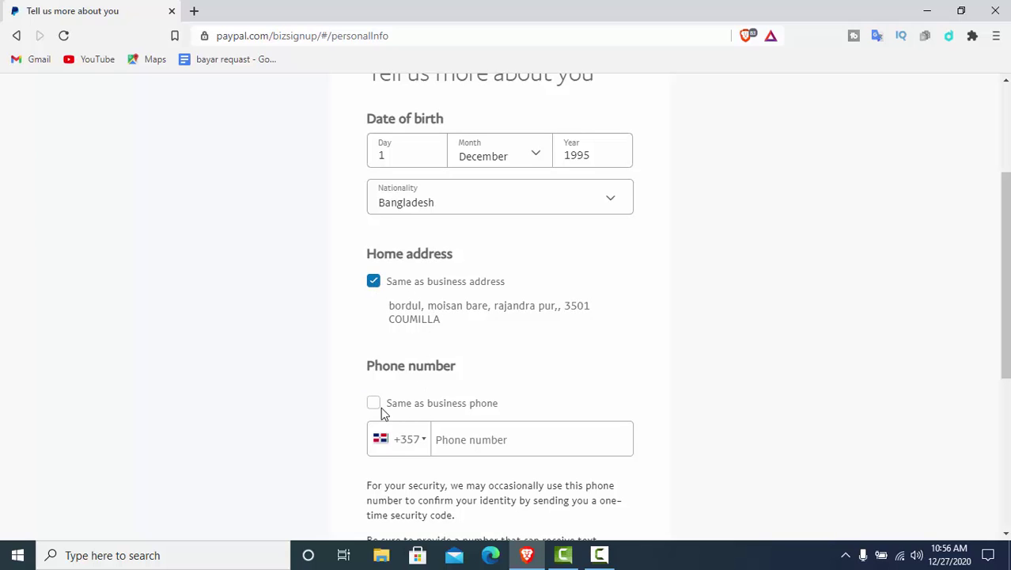
Set the phone country code to Bangladesh +880, enter the phone number, and tick 'Same as business phone'
left_click(425, 441)
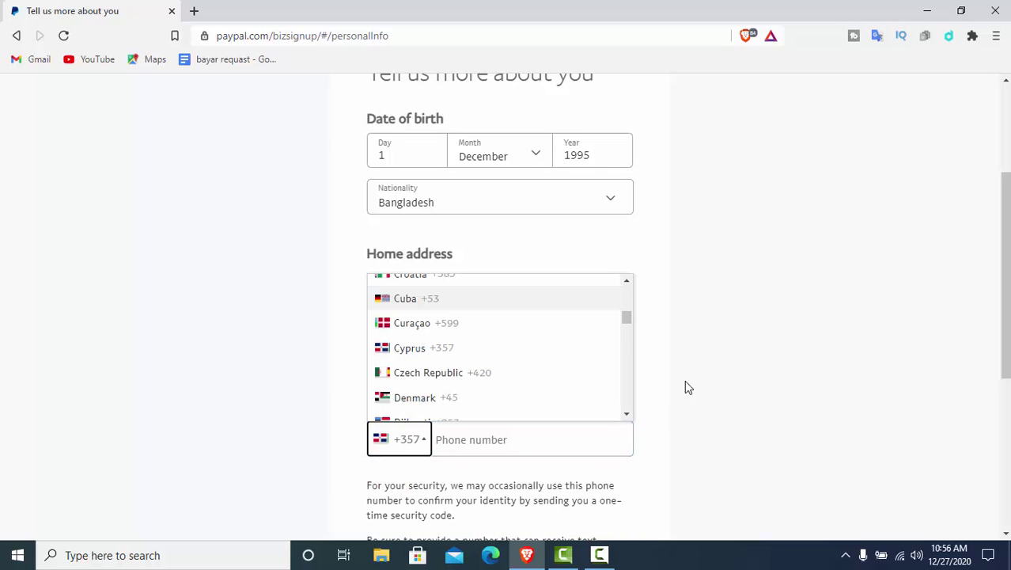
left_click(627, 281)
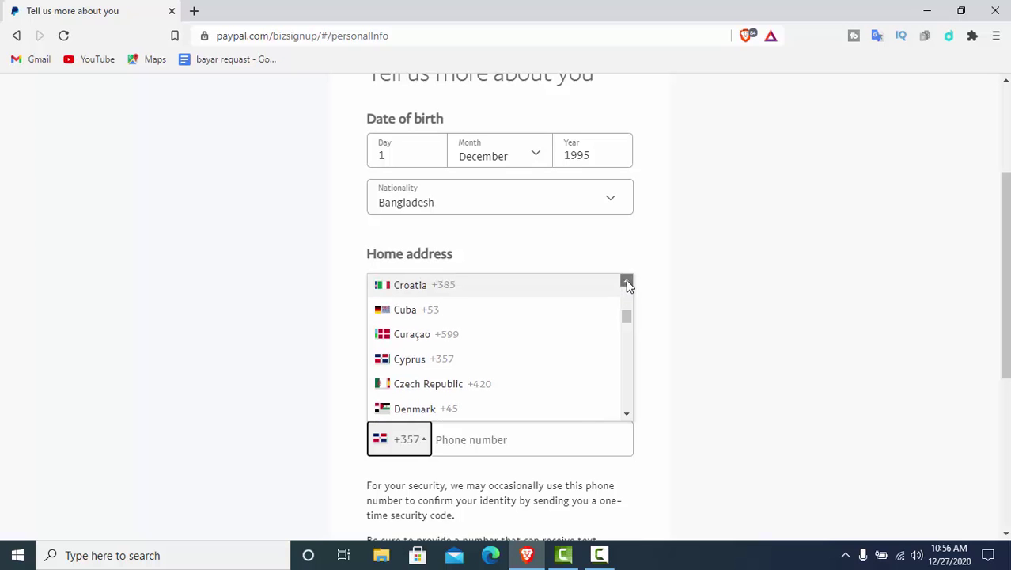
left_click(627, 282)
left_click(626, 281)
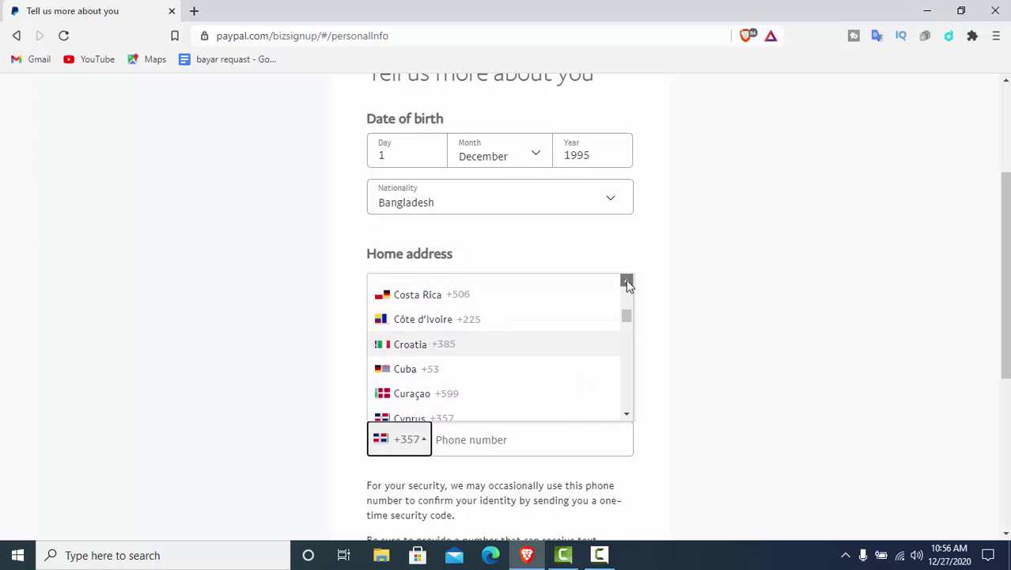
left_click(626, 282)
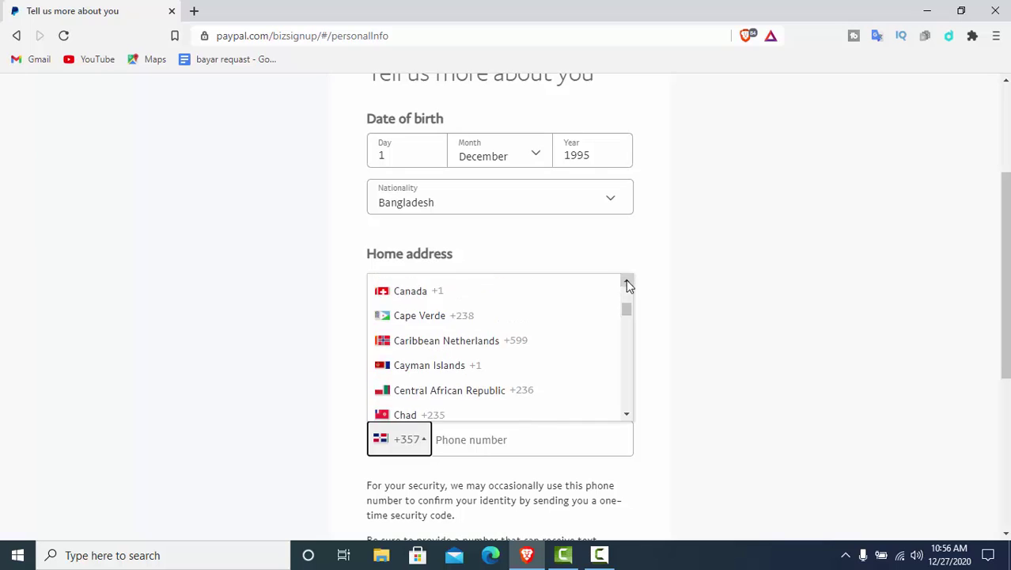
left_click(627, 282)
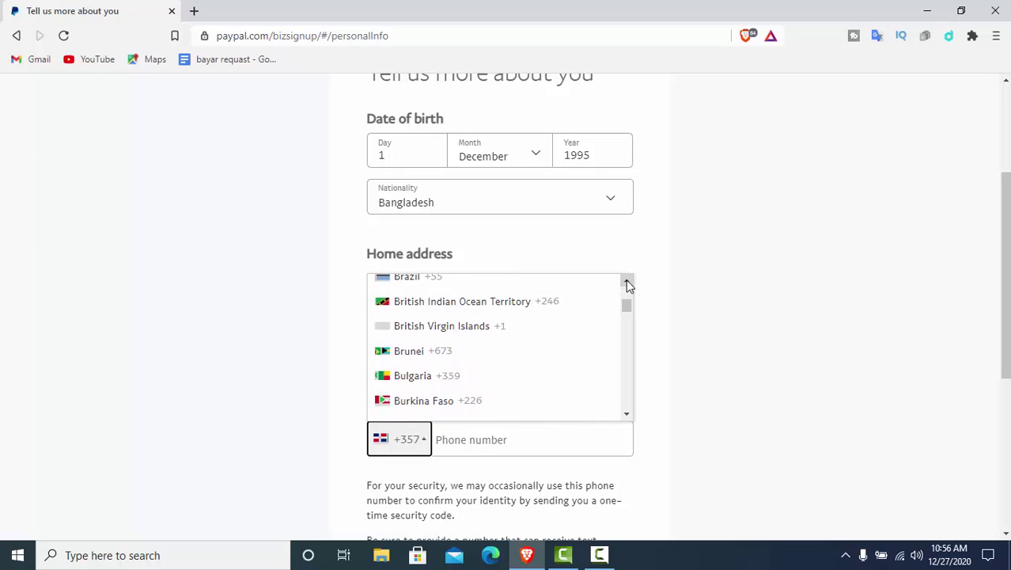
left_click(626, 282)
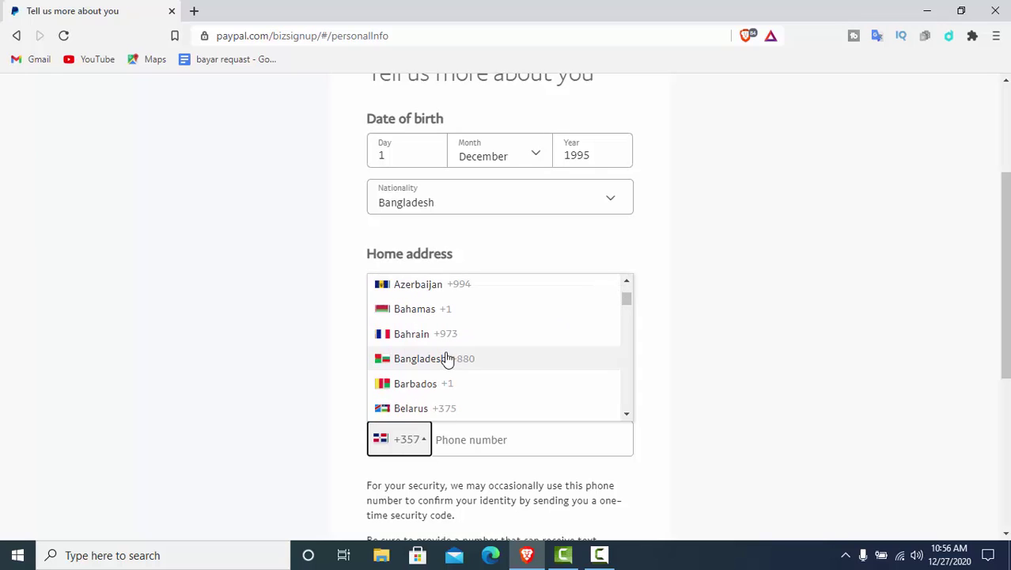
left_click(447, 357)
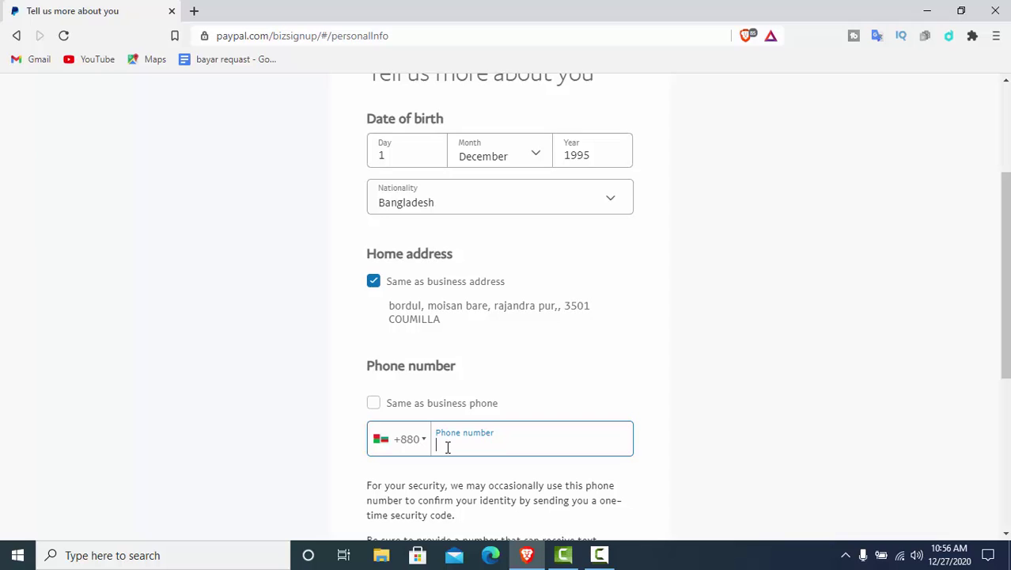
left_click(374, 404)
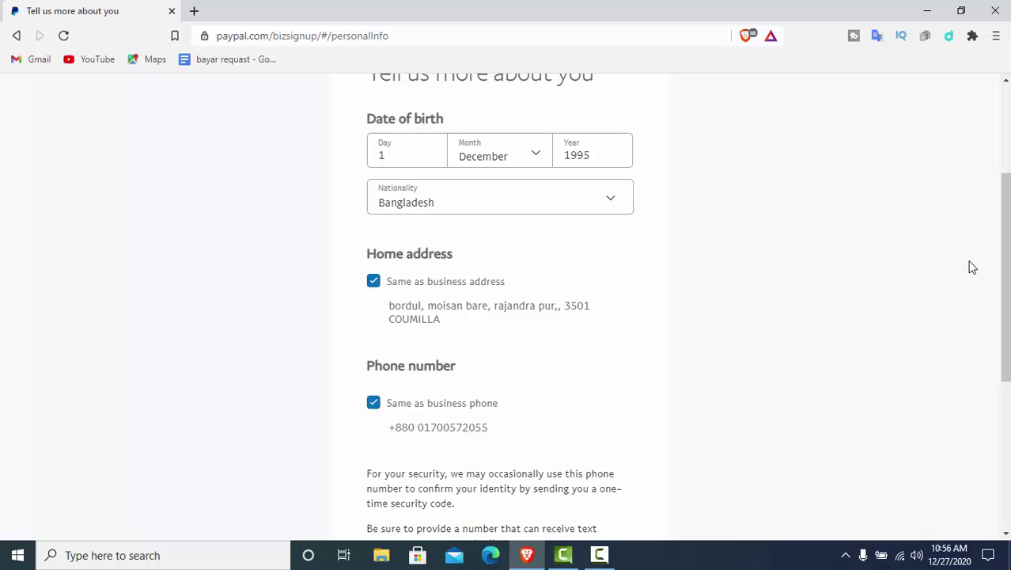
left_click_drag(1005, 220, 996, 358)
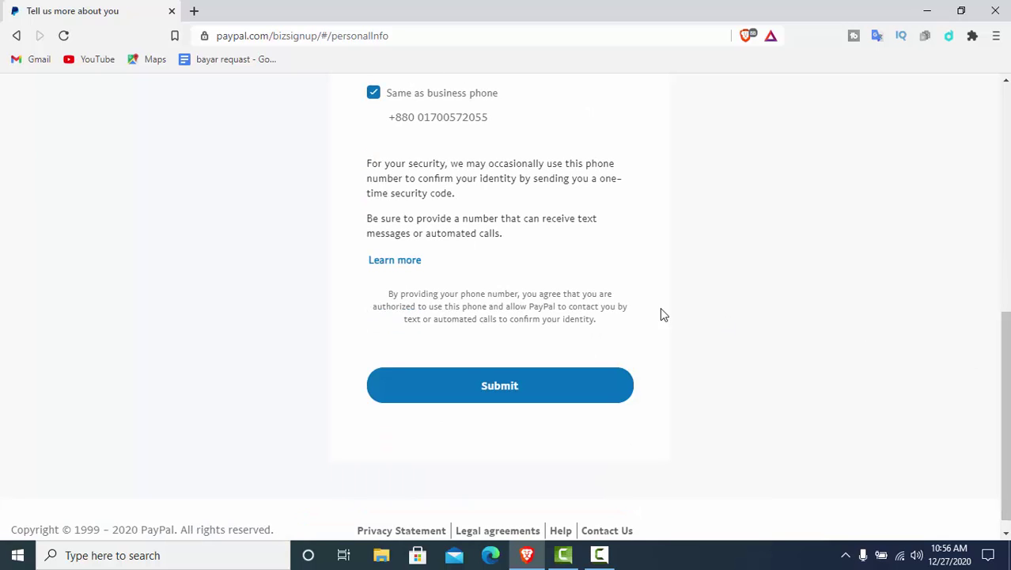
Submit the personal details and let the dashboard load with its 0,00 EUR balance
left_click(515, 397)
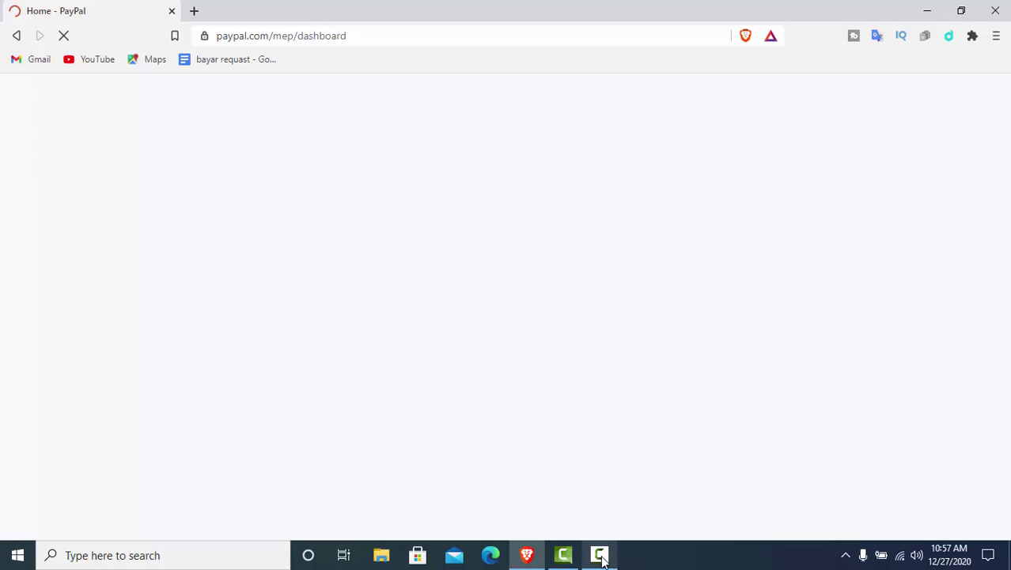
mouse_move(603, 563)
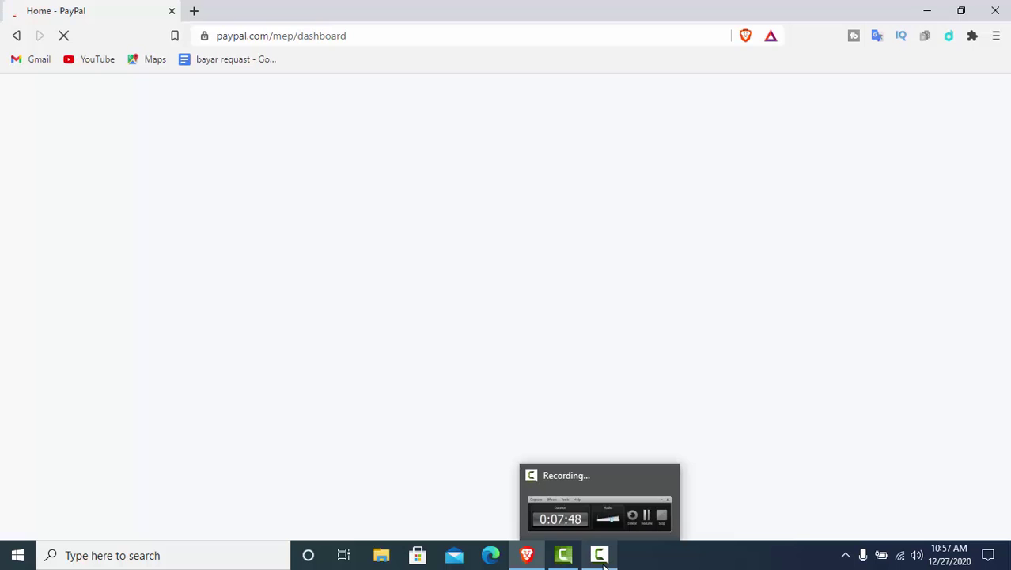
left_click(604, 564)
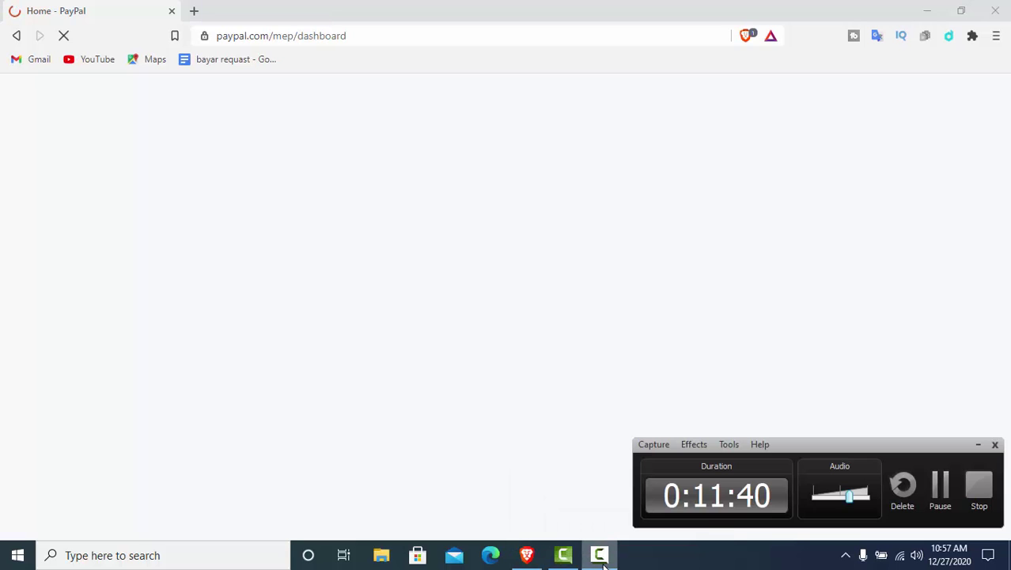
left_click(948, 495)
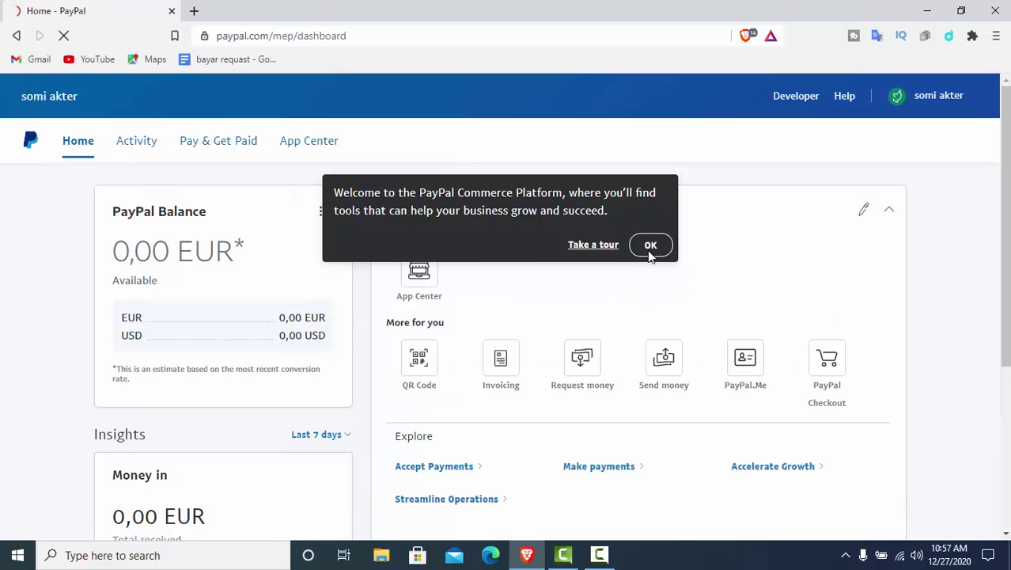
Dismiss the Commerce Platform welcome, decline the browser's password save, and open Request money
left_click(650, 249)
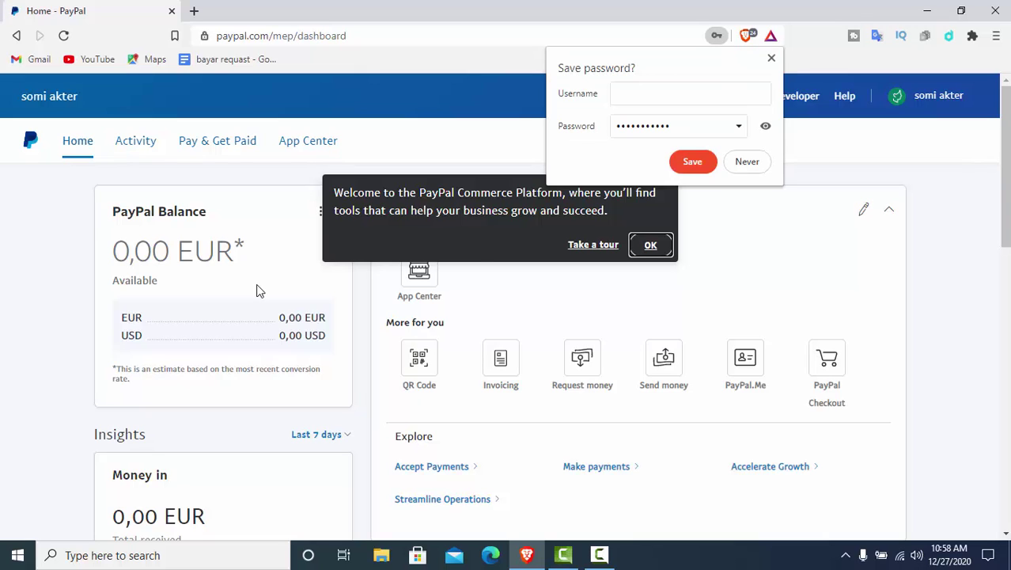
left_click_drag(257, 289, 480, 260)
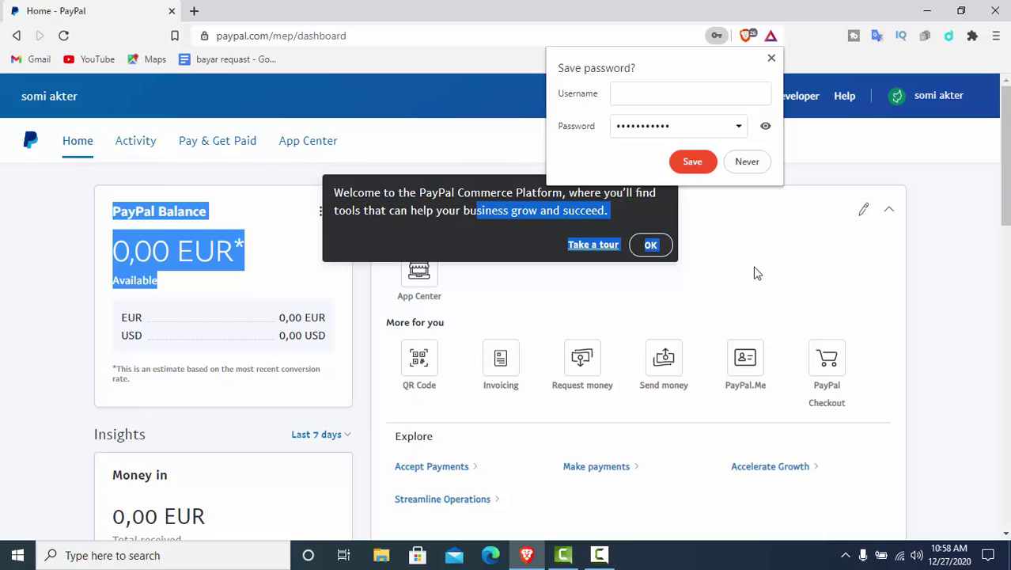
left_click(749, 166)
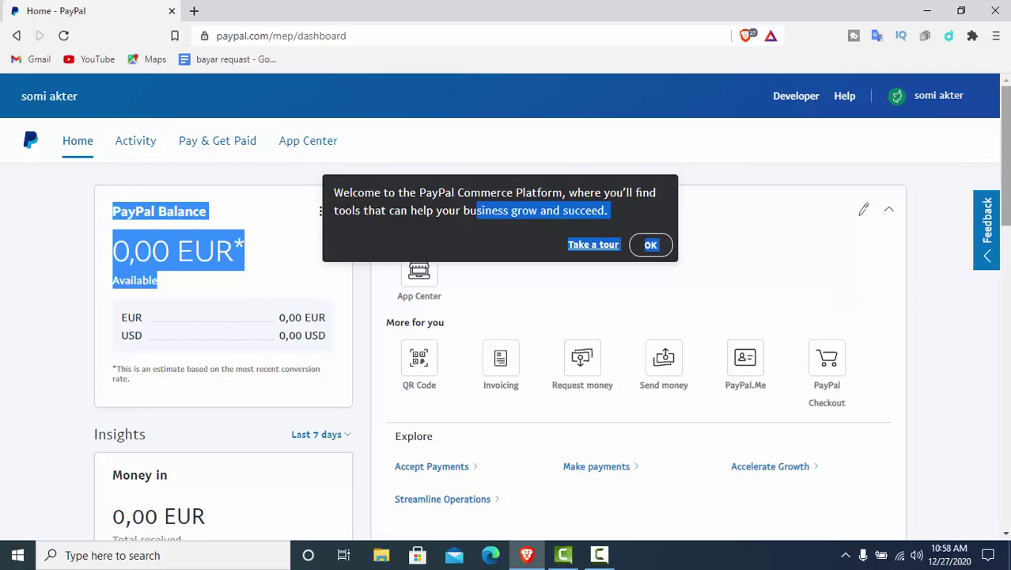
left_click_drag(1006, 130, 994, 174)
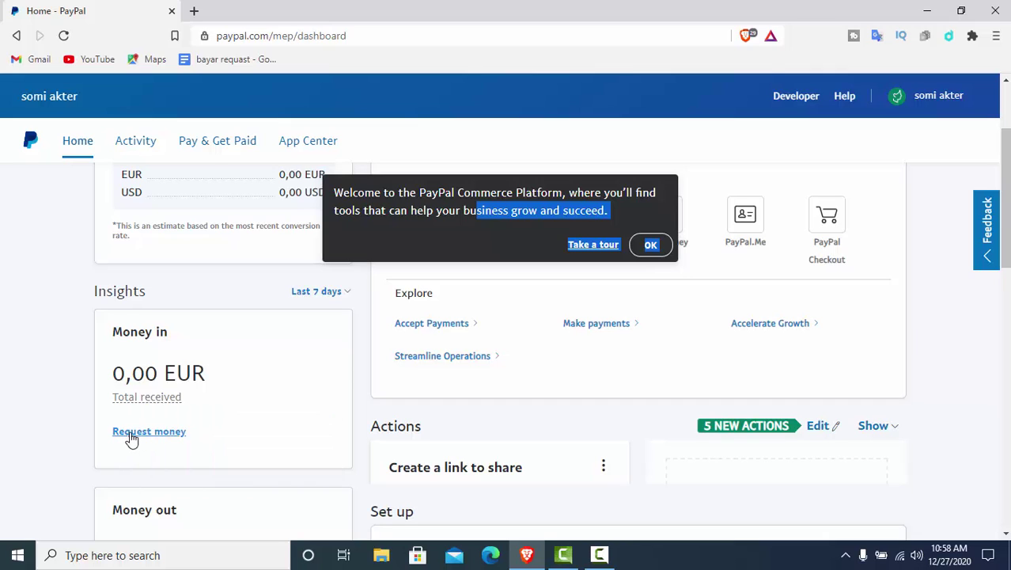
left_click(133, 433)
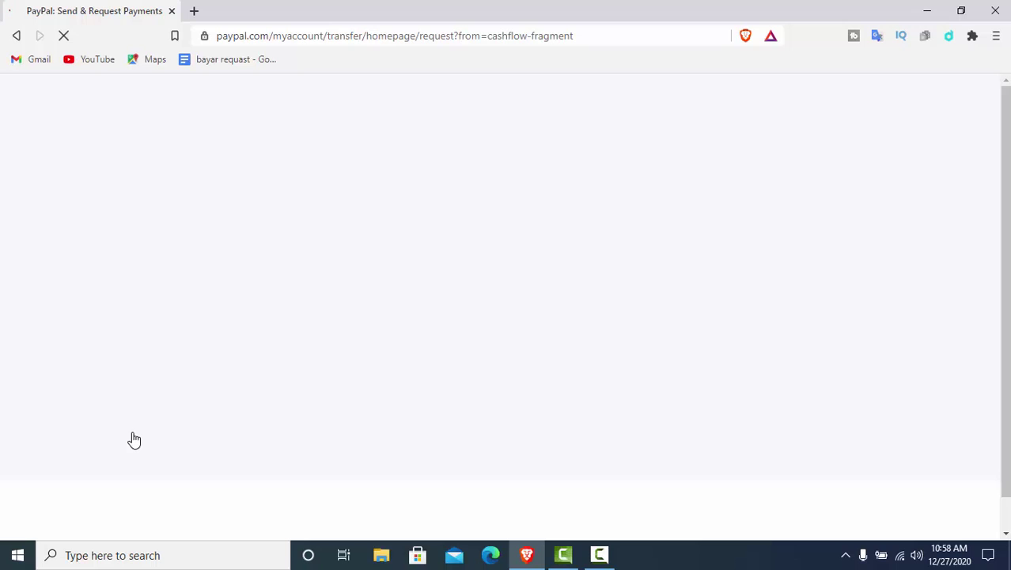
Scroll through the Request money page, go back to the dashboard, and open a new tab
left_click(599, 555)
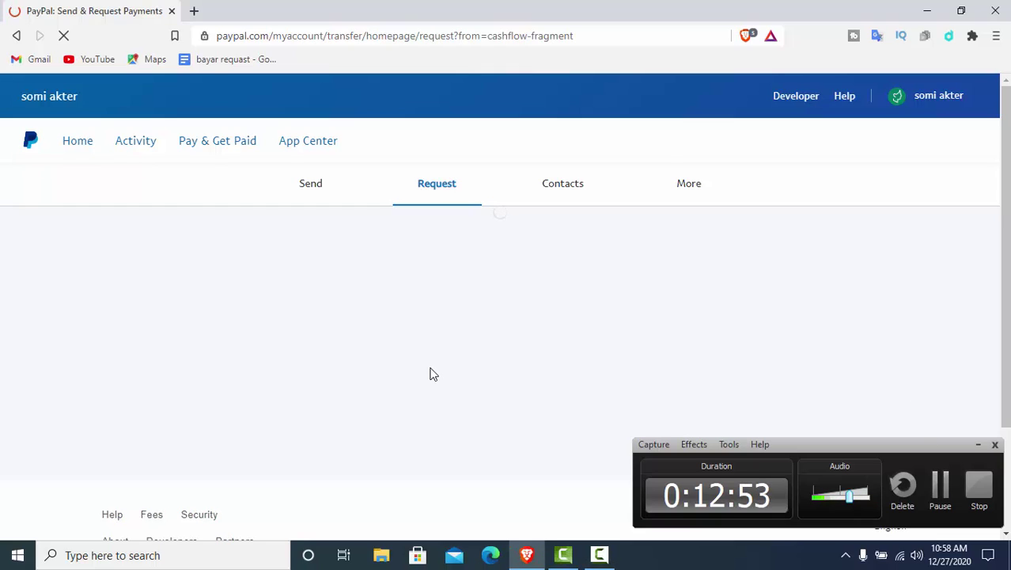
left_click(980, 446)
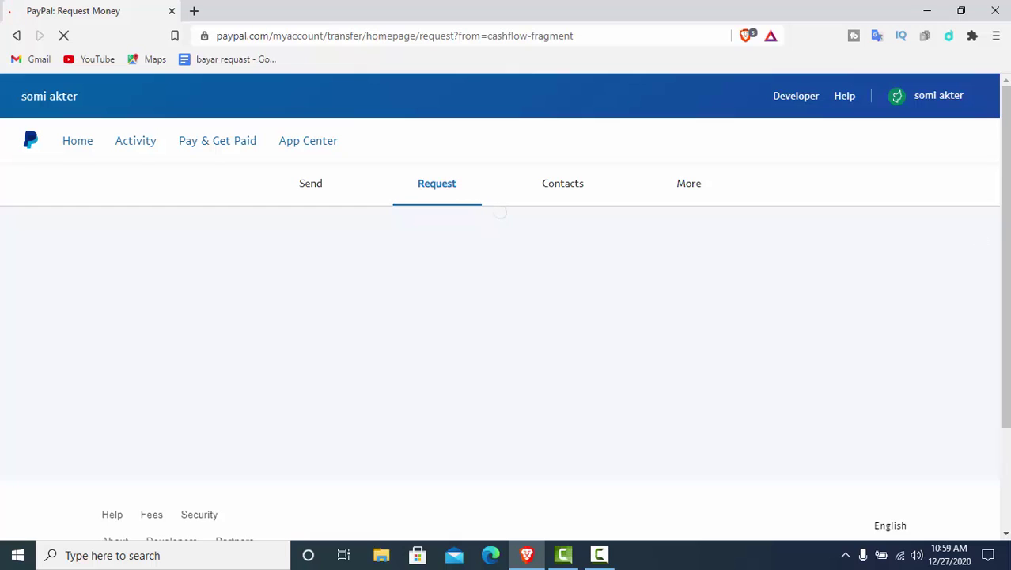
scroll(1005, 206, "down", 2)
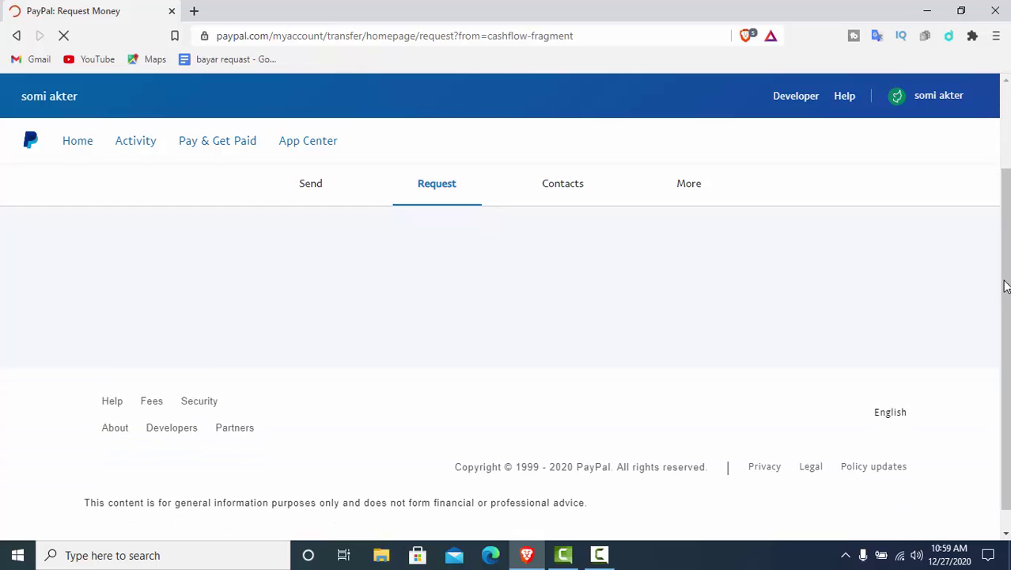
left_click_drag(1001, 231, 996, 120)
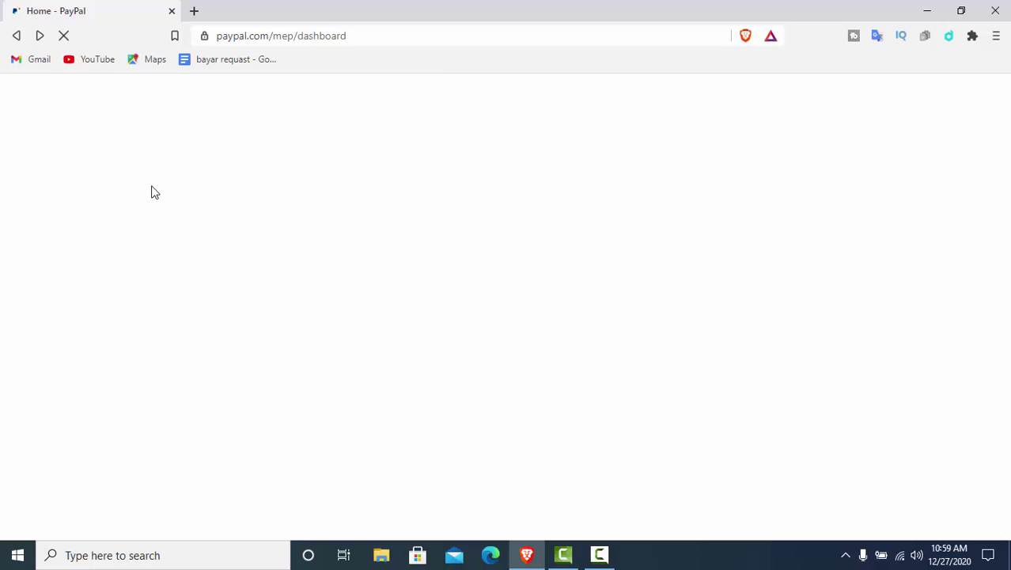
left_click(605, 557)
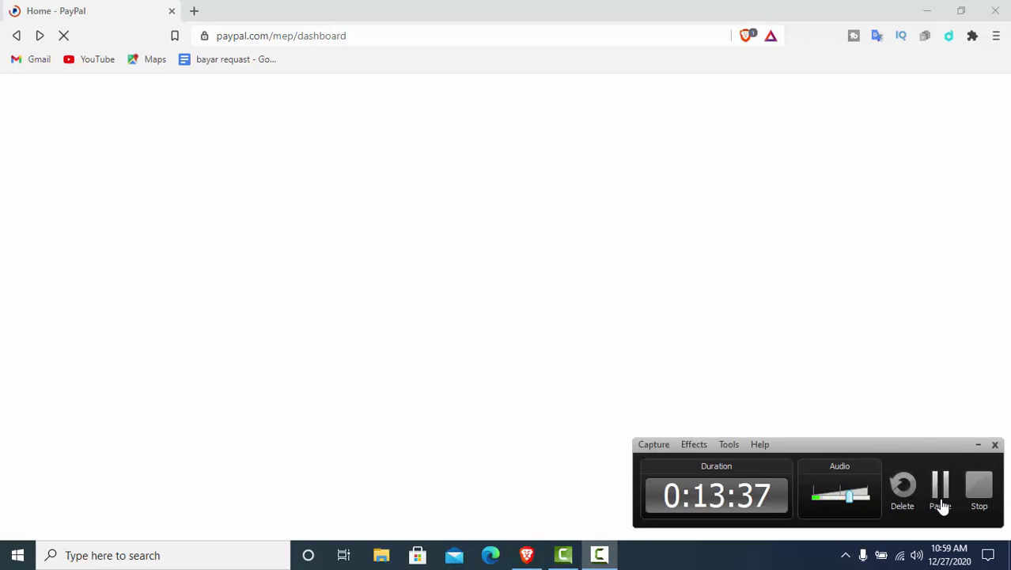
left_click(941, 507)
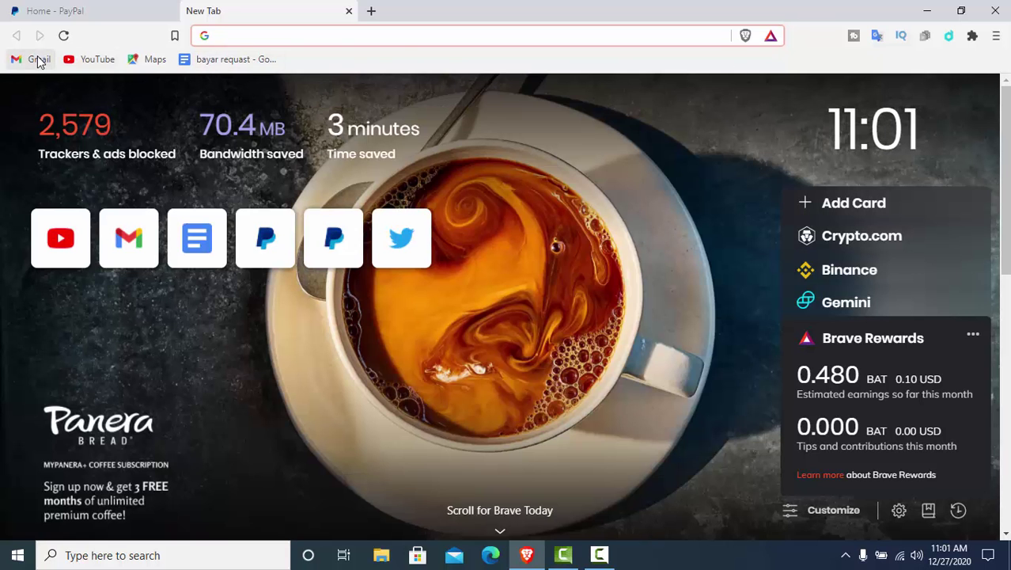
Open Gmail from the bookmark and switch to the other Google account's inbox with PayPal's messages
left_click(38, 60)
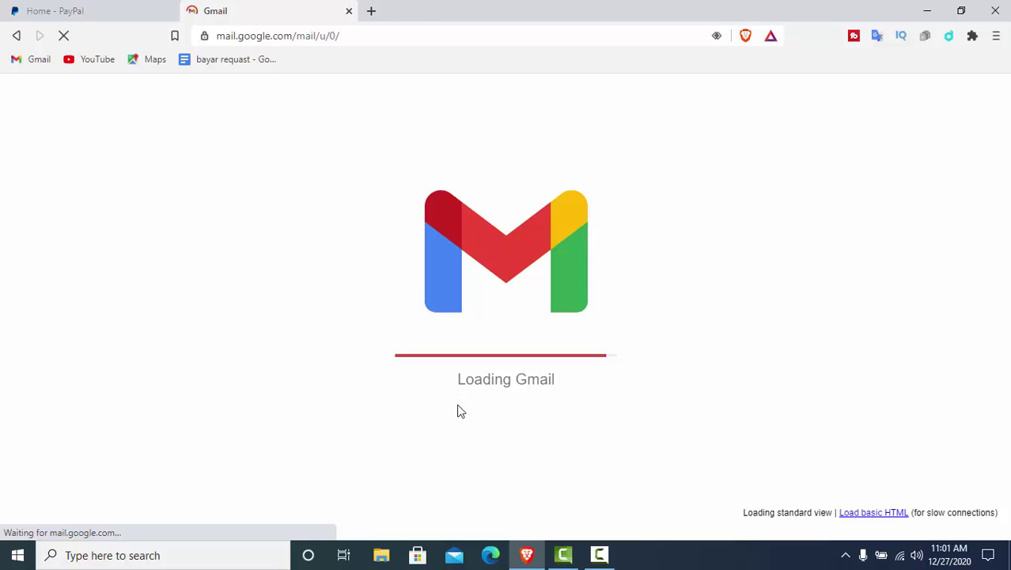
left_click(599, 556)
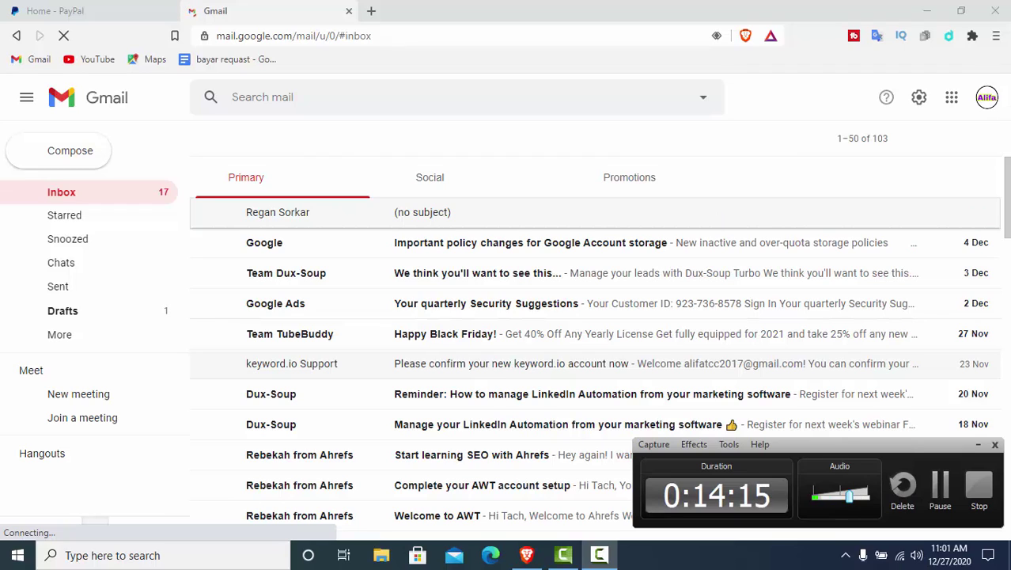
left_click(987, 99)
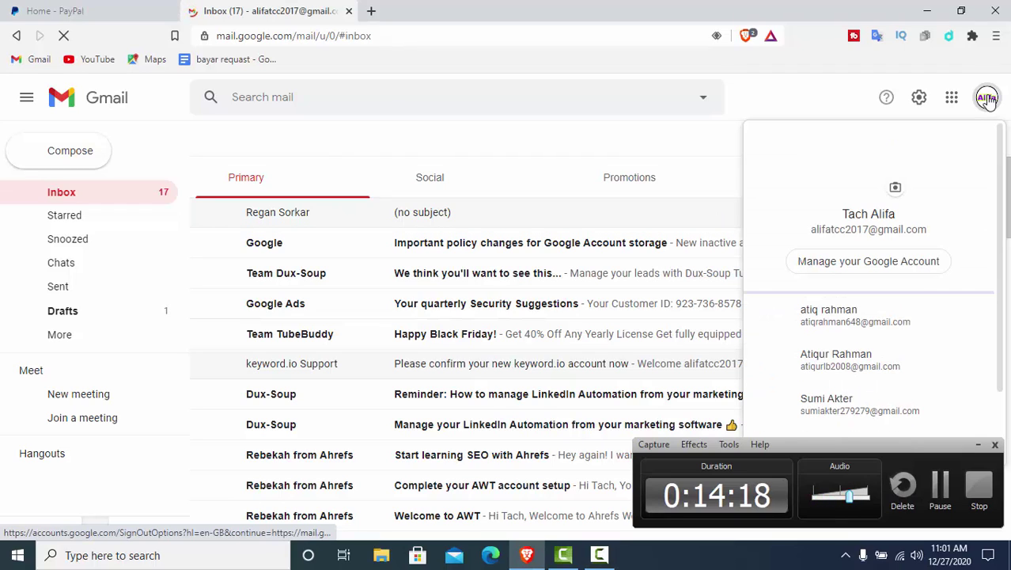
left_click(981, 445)
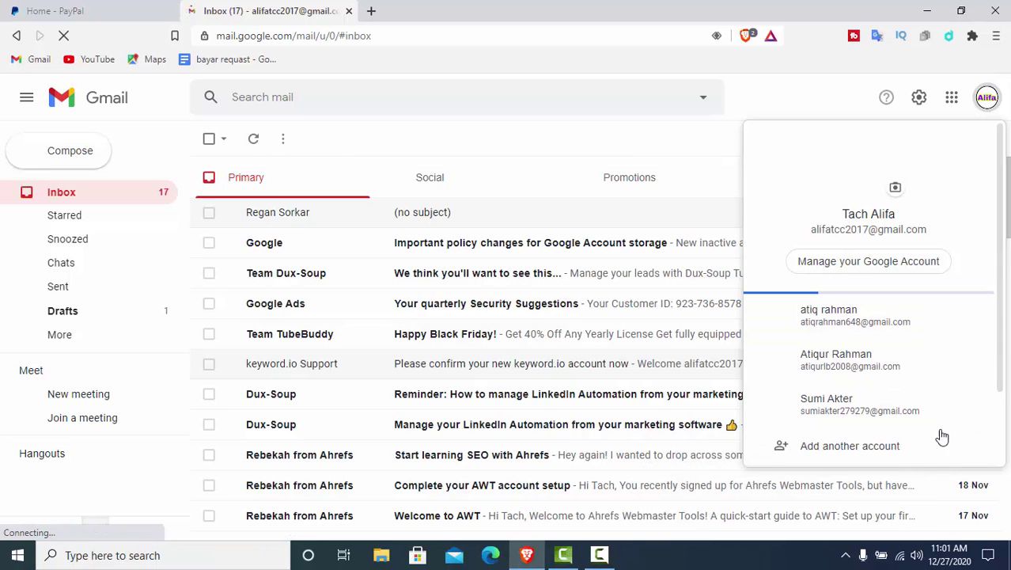
left_click(833, 409)
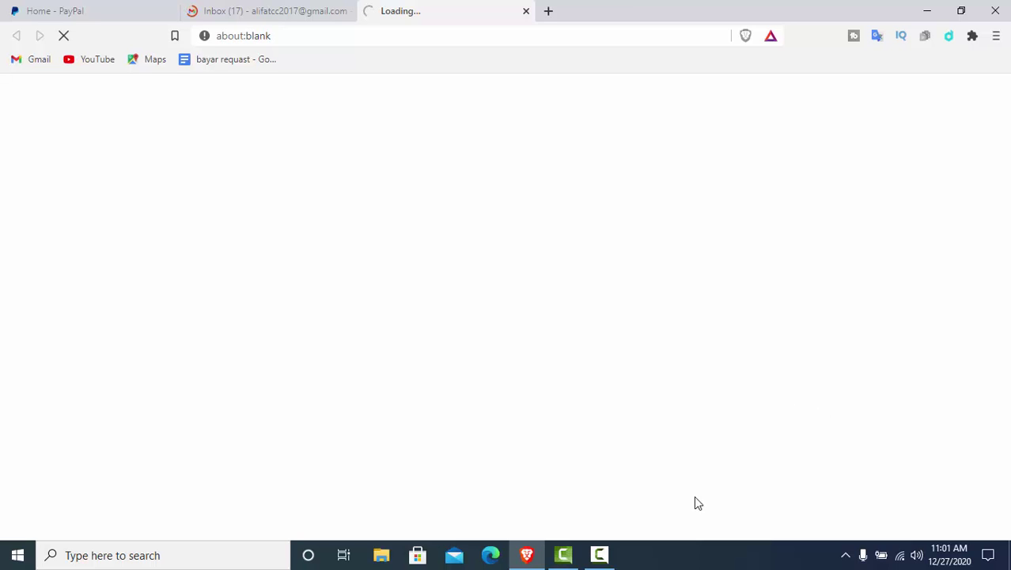
left_click(607, 558)
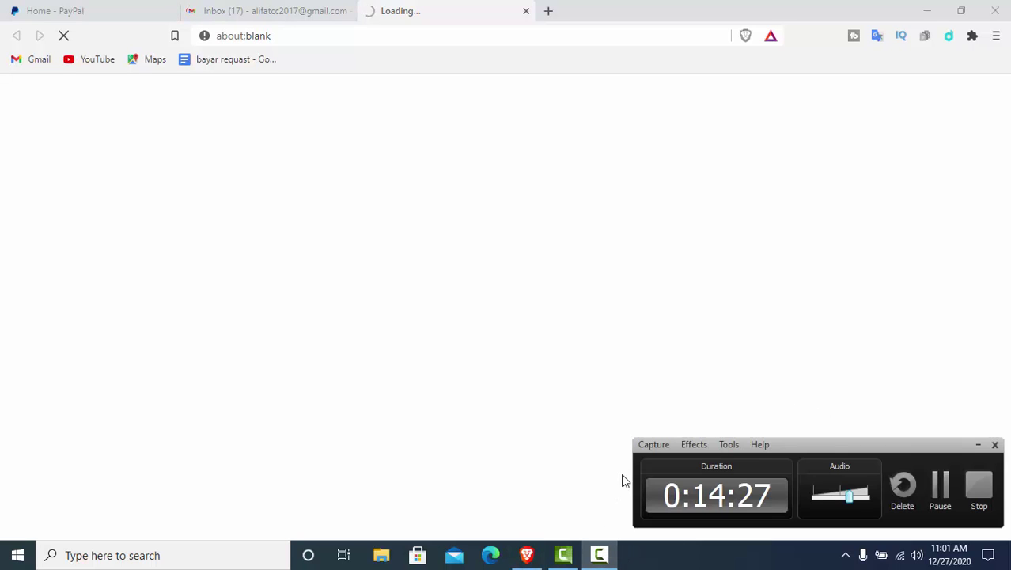
left_click(938, 490)
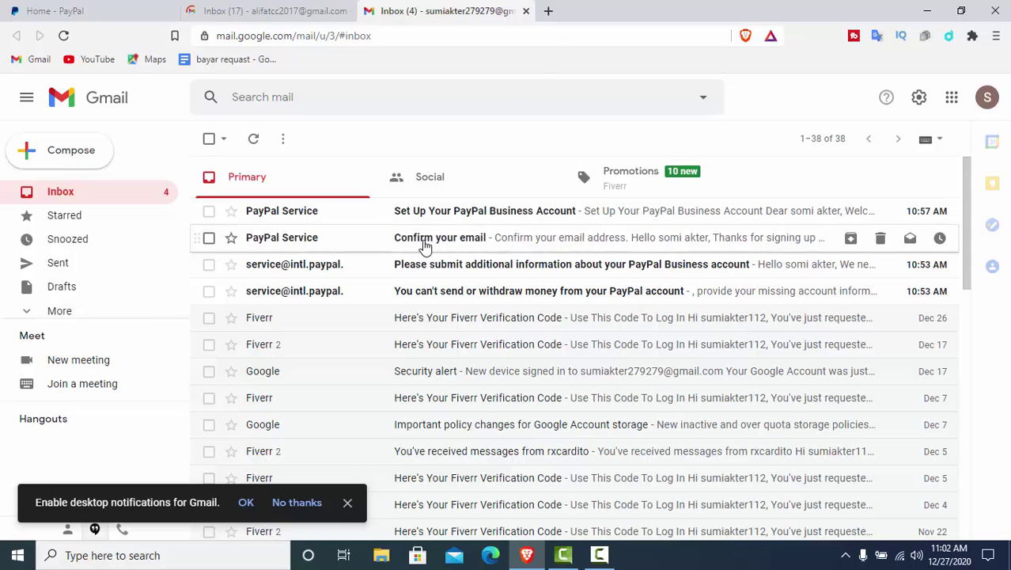
Open PayPal's 'Confirm your email' message and follow its Confirm Your Email button
left_click(425, 246)
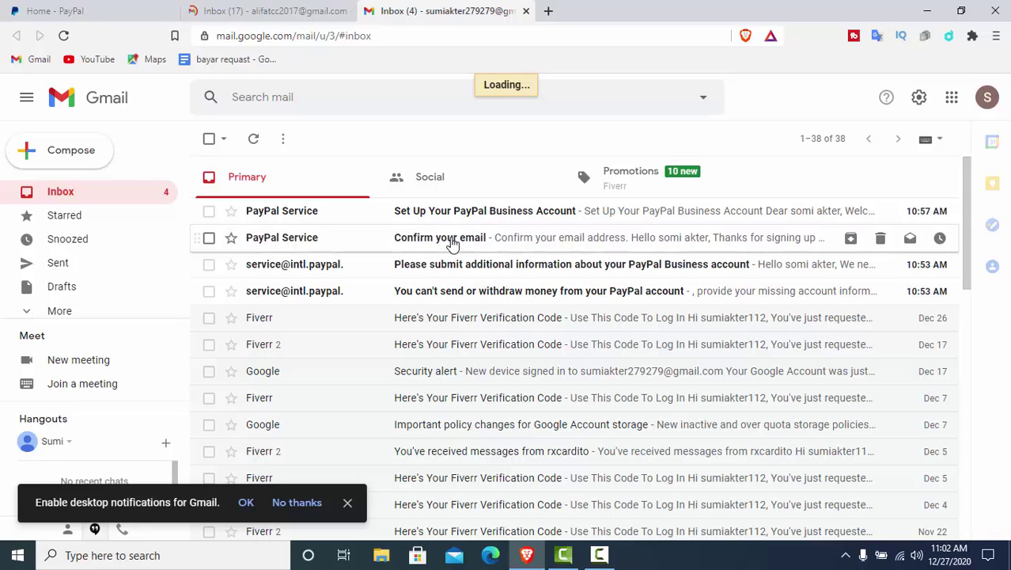
left_click(453, 243)
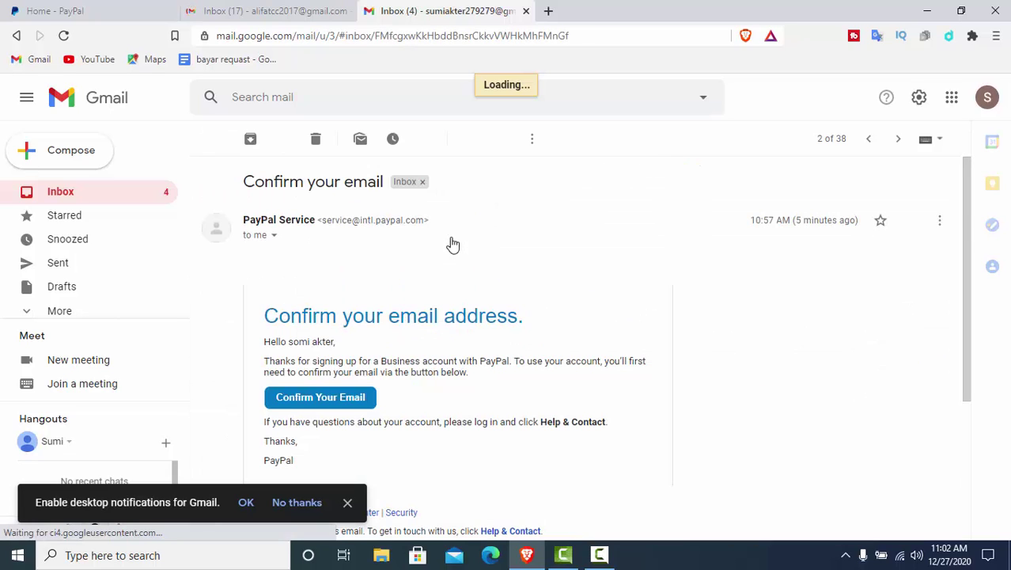
left_click(331, 400)
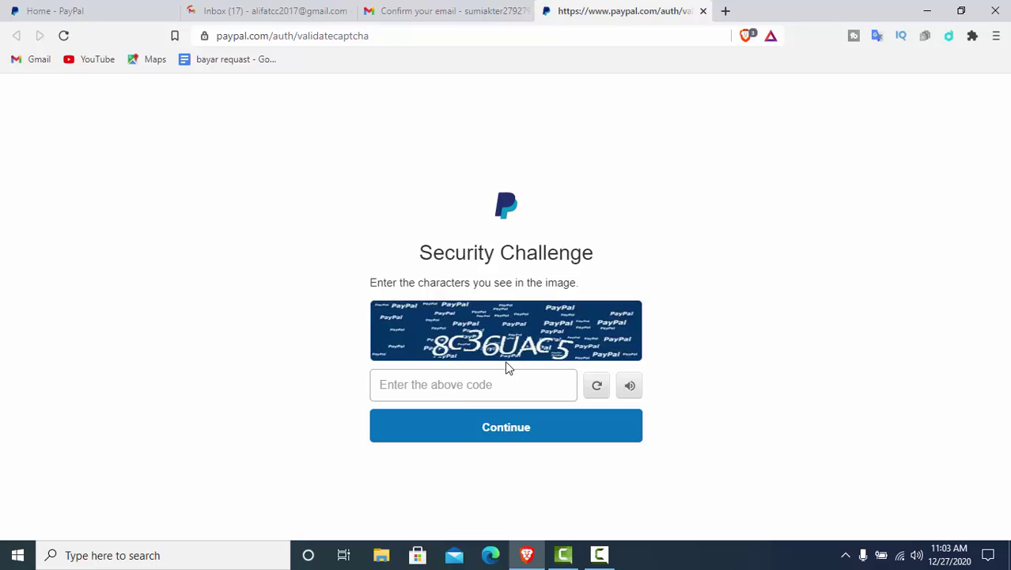
Enter the captcha characters '8c36uac5' and submit the security challenge
left_click(424, 379)
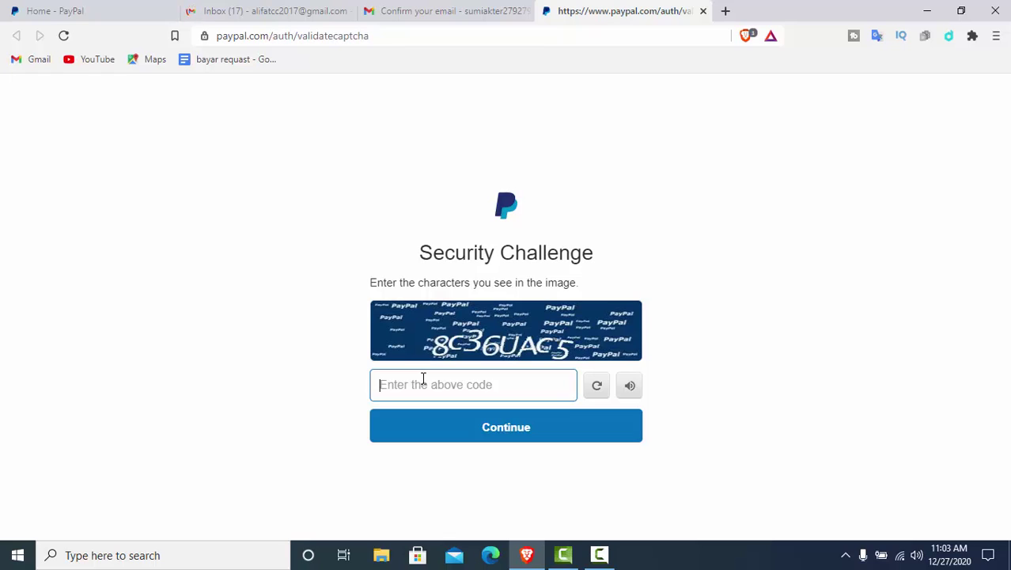
type("8")
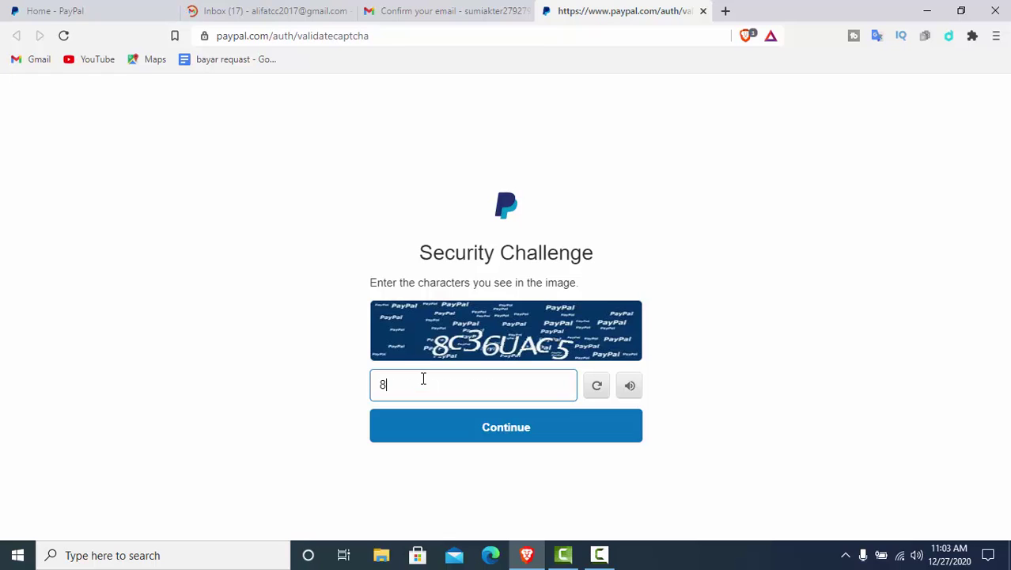
type("c36uac5")
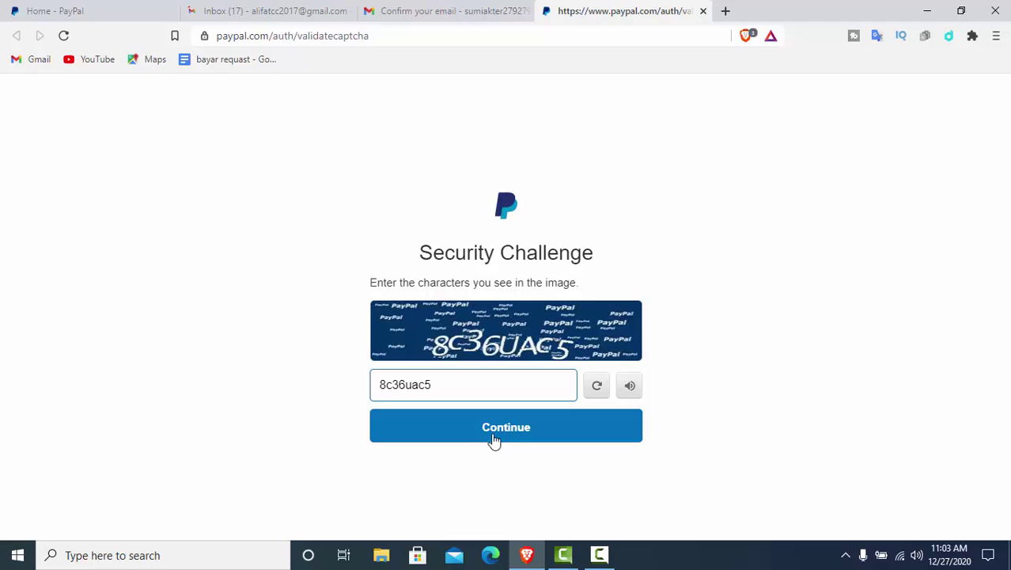
left_click(506, 427)
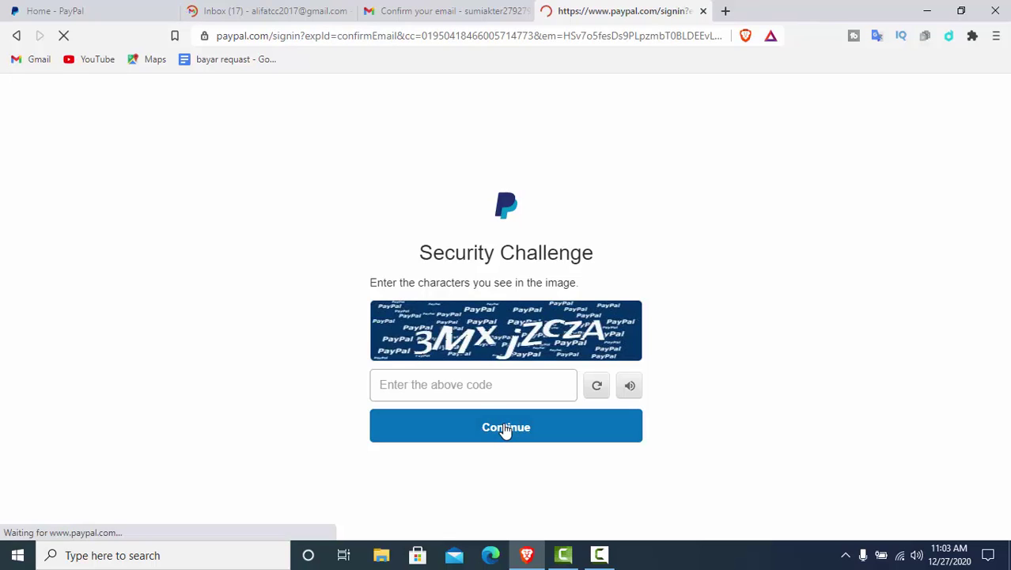
Type '3MxjzczA' from the new challenge image into the code field
left_click(436, 385)
type("3")
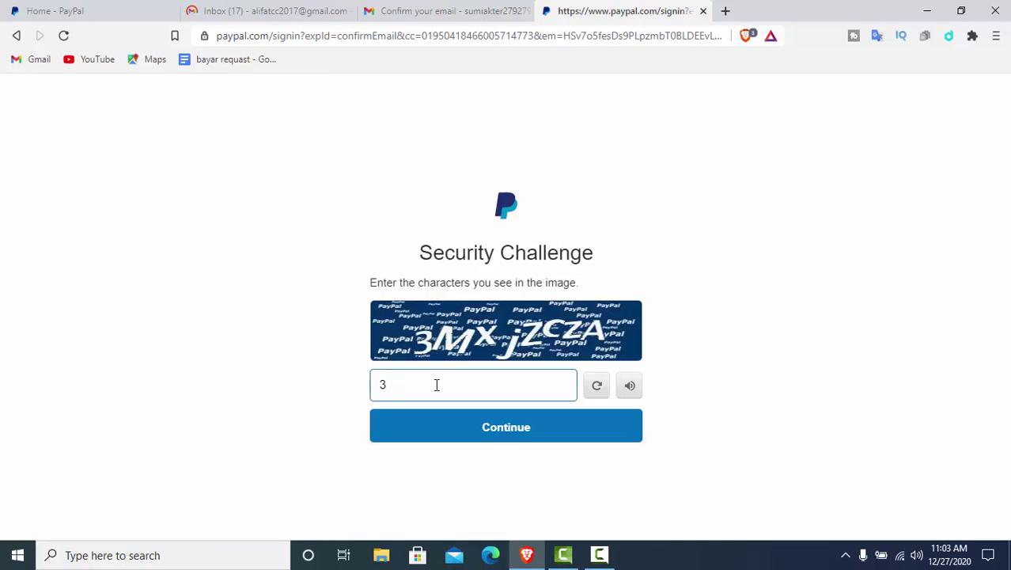
type("MxJ")
key("BackSpace")
type("jZc")
key("BackSpace")
key("BackSpace")
type("zczA")
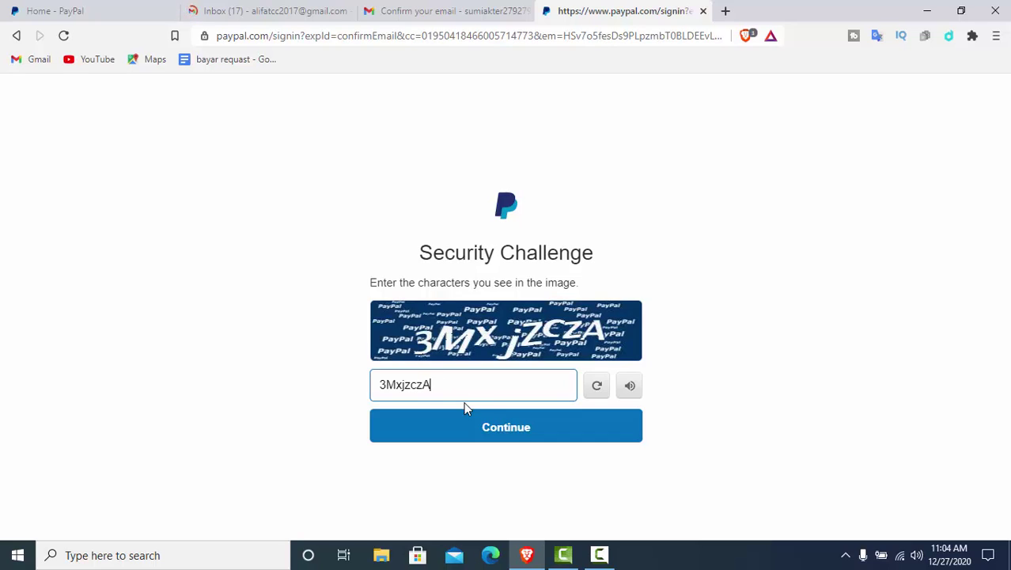
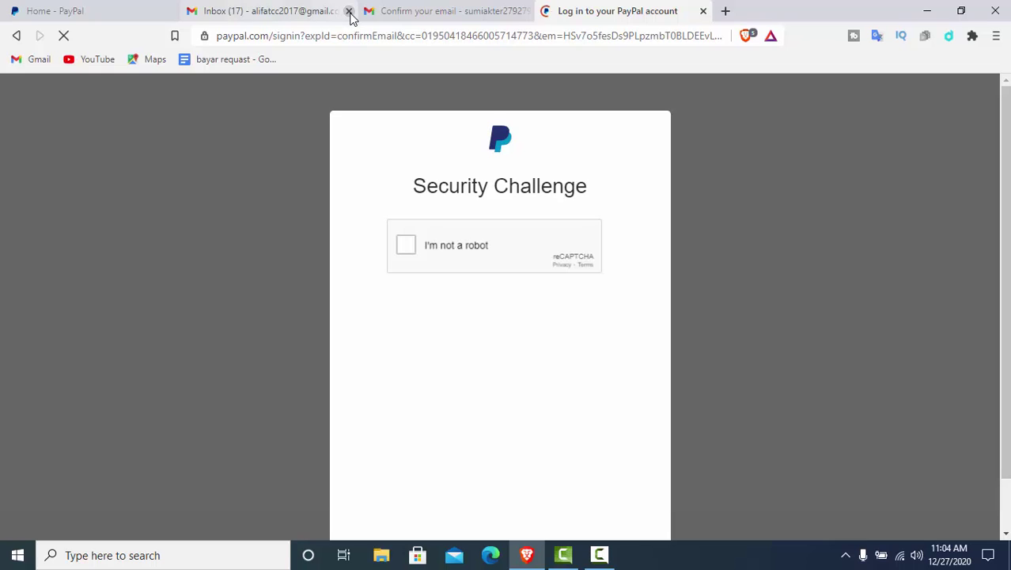
Close the Gmail tab, tick 'I'm not a robot', and submit the confirmation sign-in
left_click(349, 11)
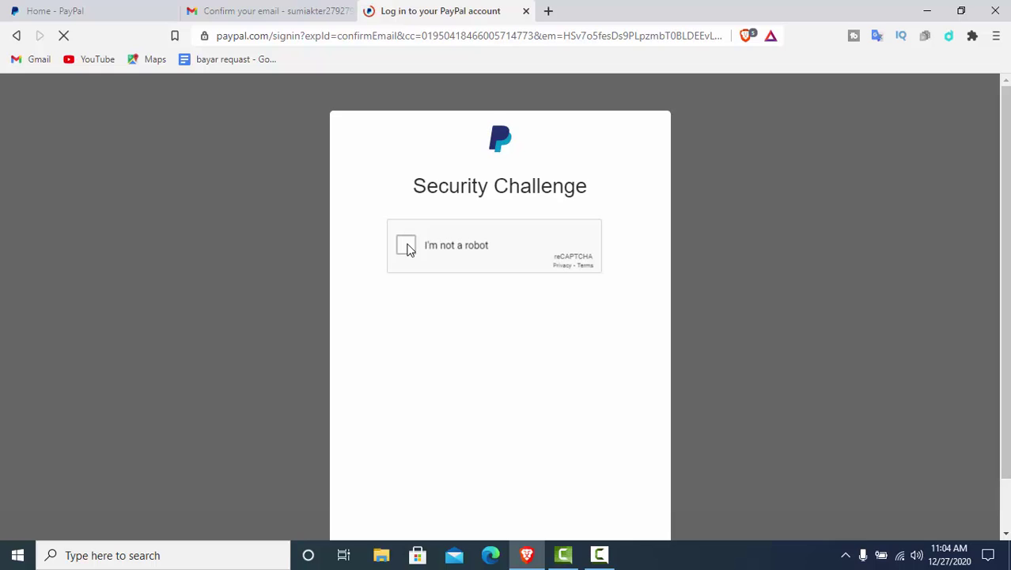
left_click(405, 246)
left_click(599, 557)
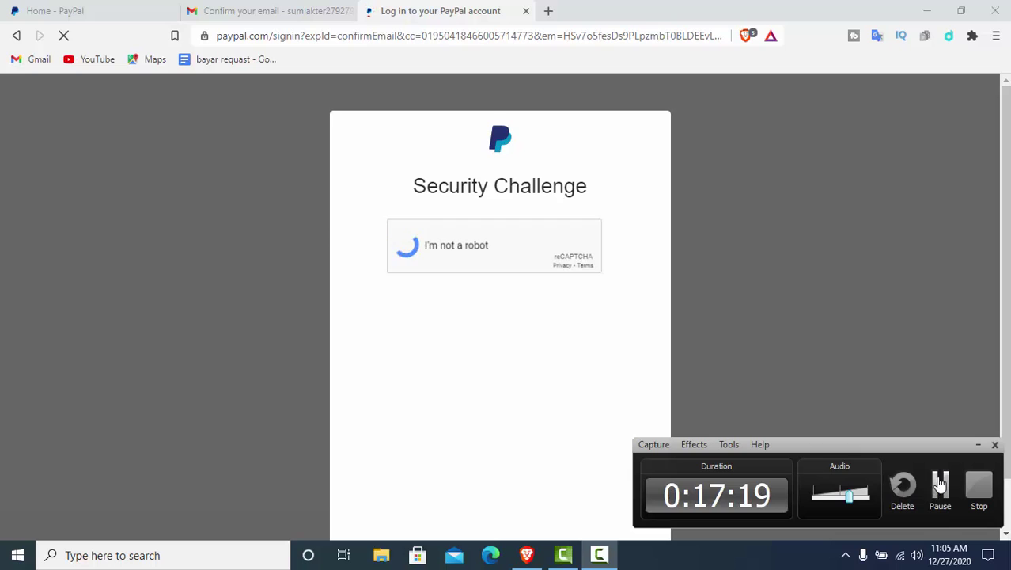
left_click(940, 483)
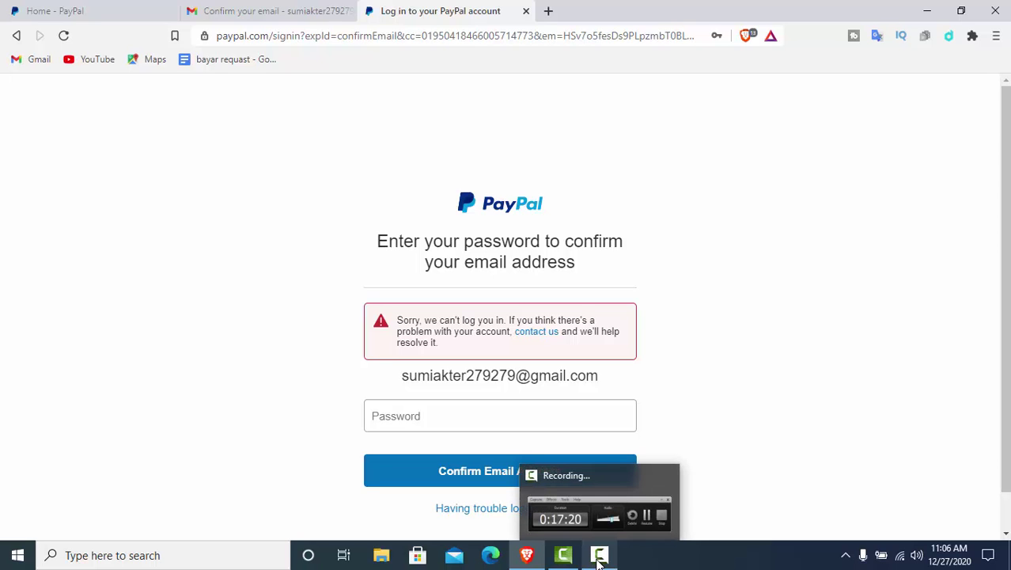
Submit the password with Confirm Email Address to reach the business dashboard
left_click(599, 558)
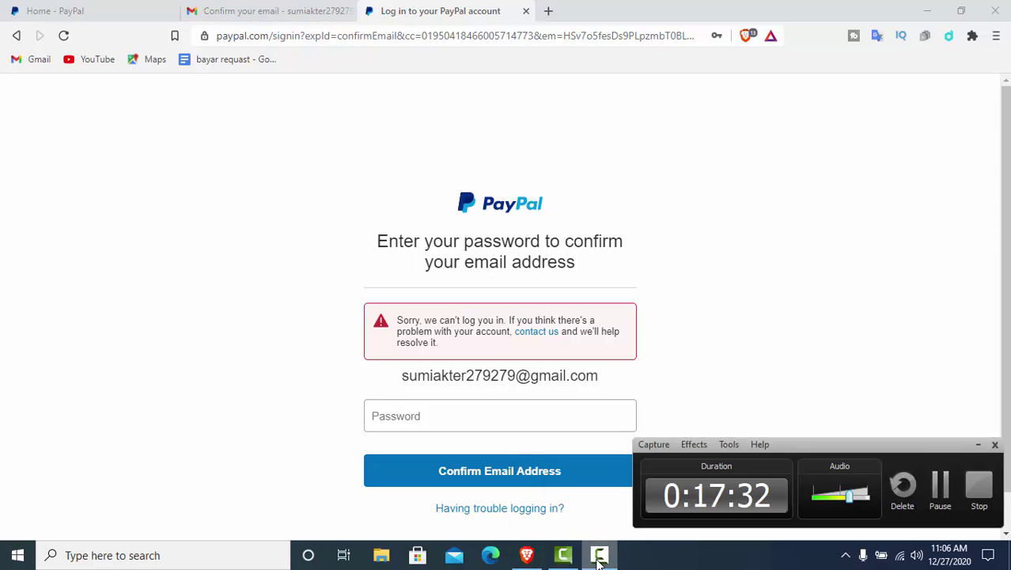
left_click(939, 487)
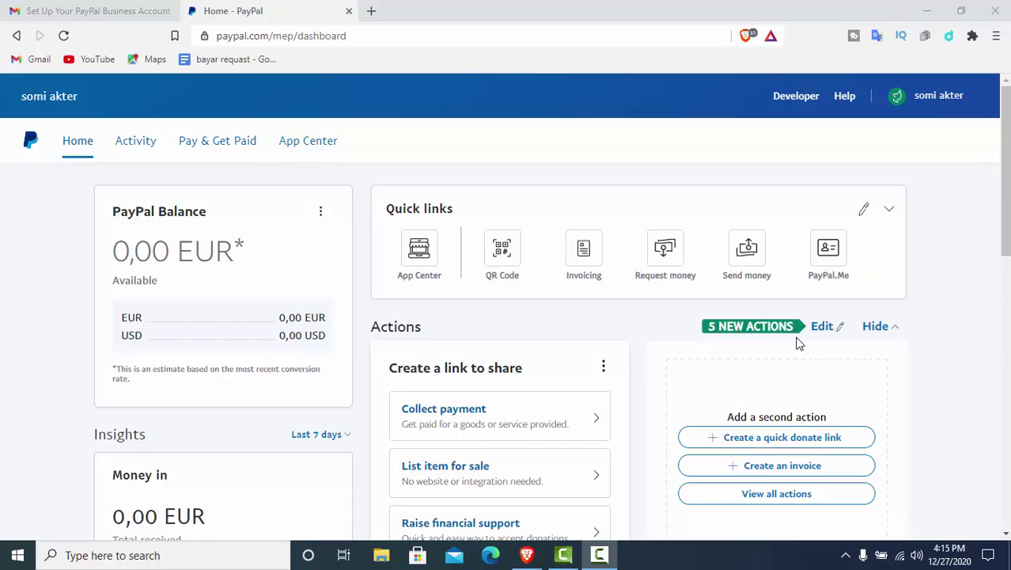
left_click(821, 327)
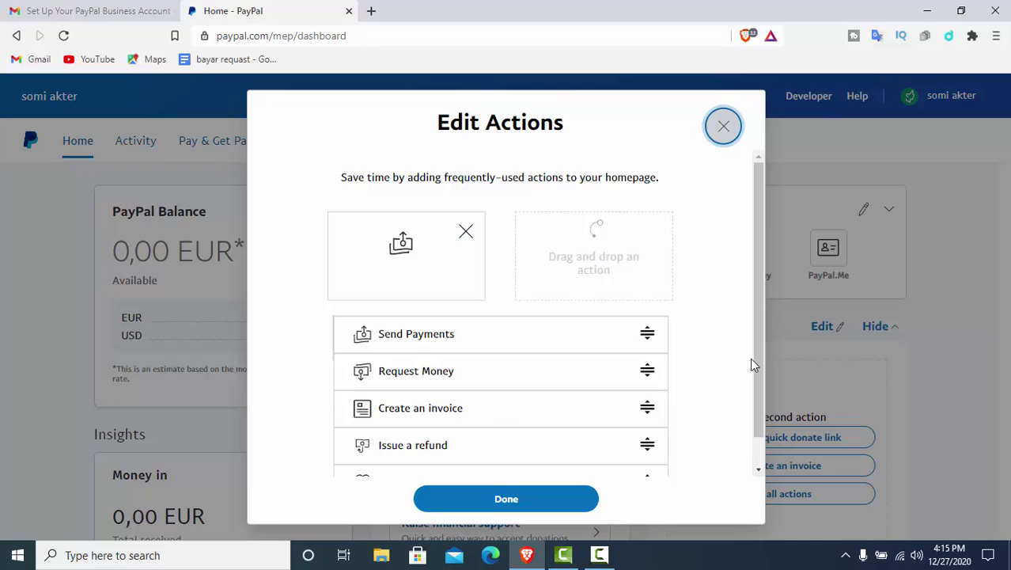
left_click_drag(757, 352, 769, 427)
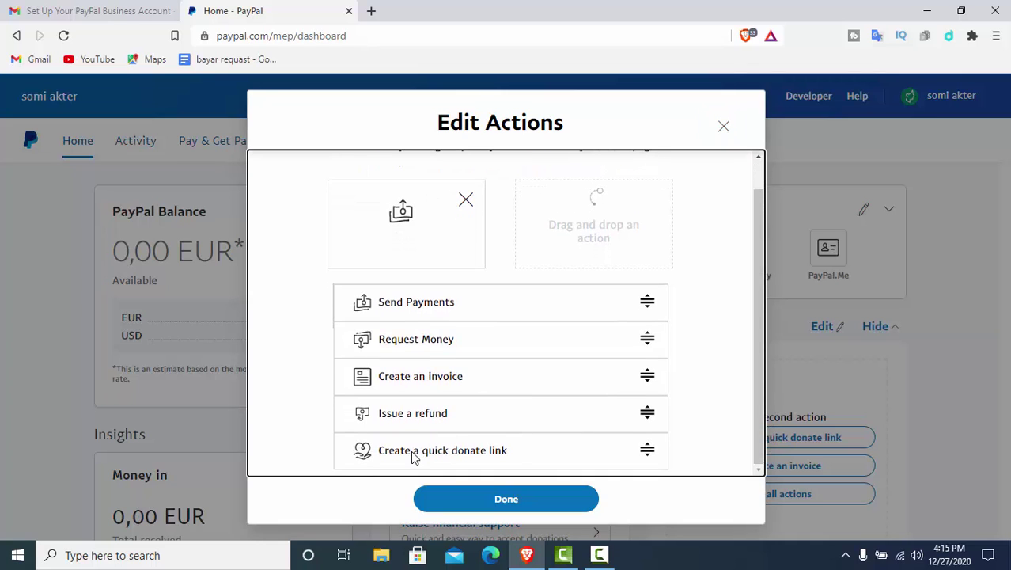
left_click(70, 399)
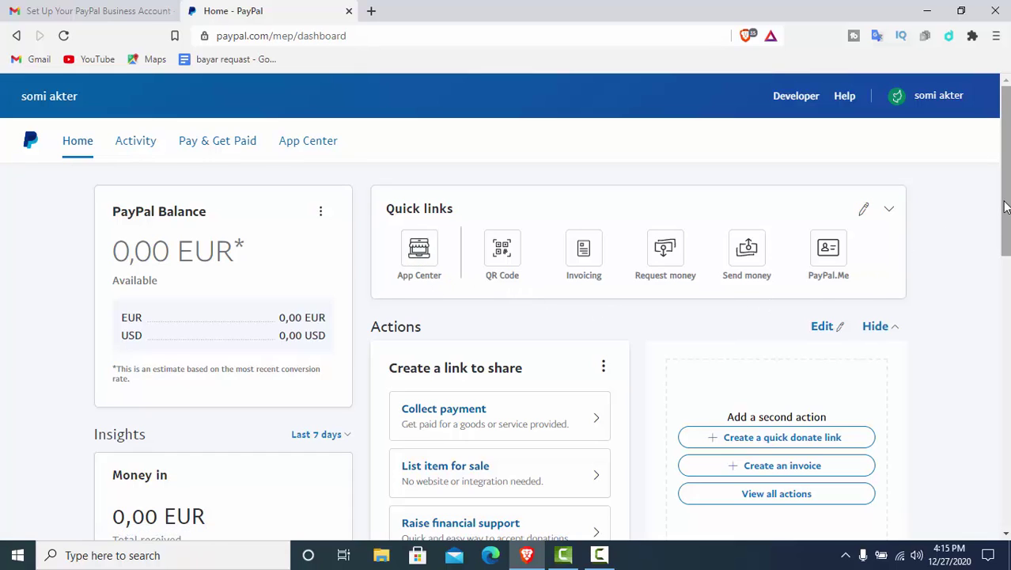
left_click_drag(1005, 207, 1004, 331)
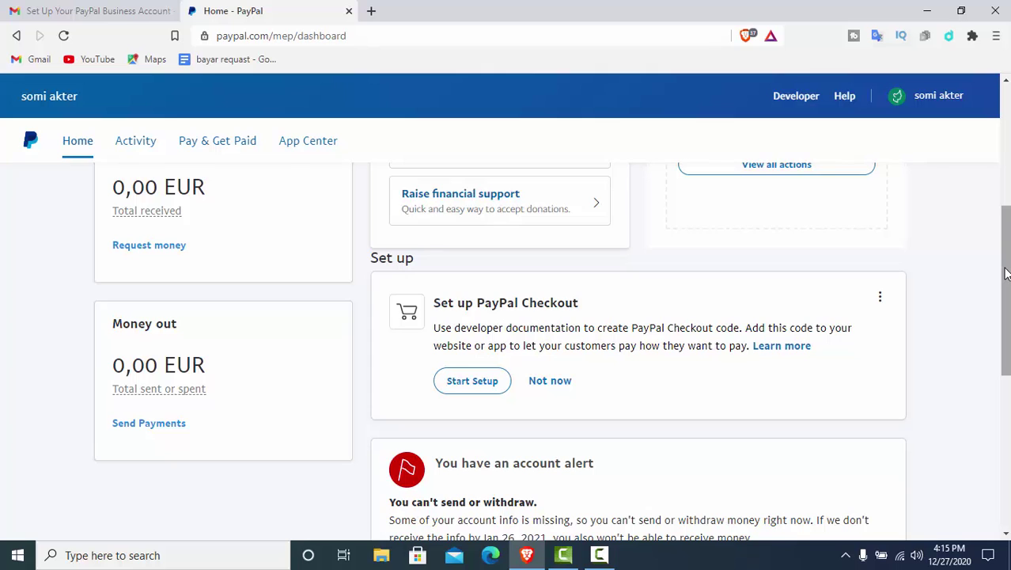
left_click_drag(1005, 273, 1005, 383)
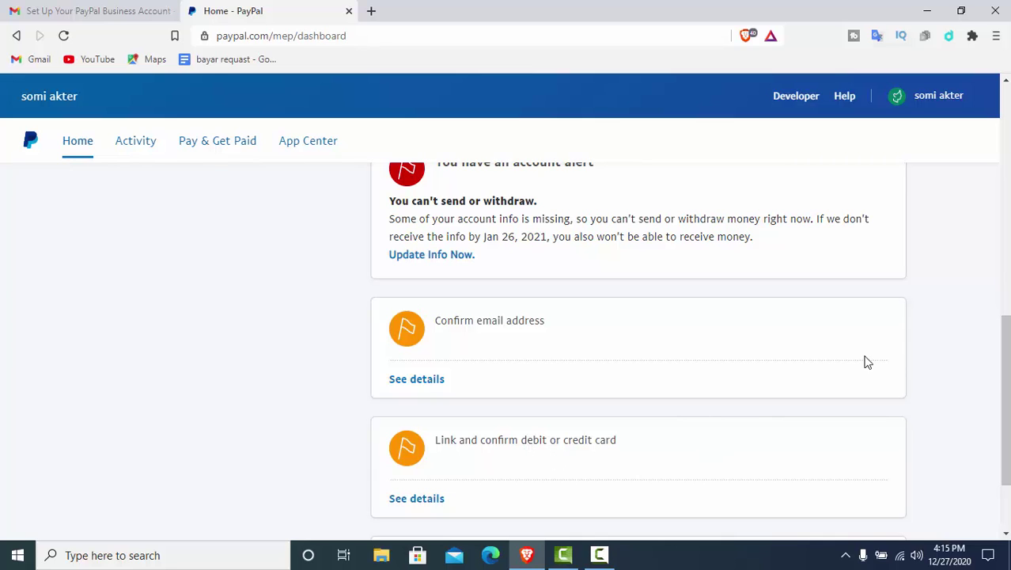
scroll(1007, 369, "down", 2)
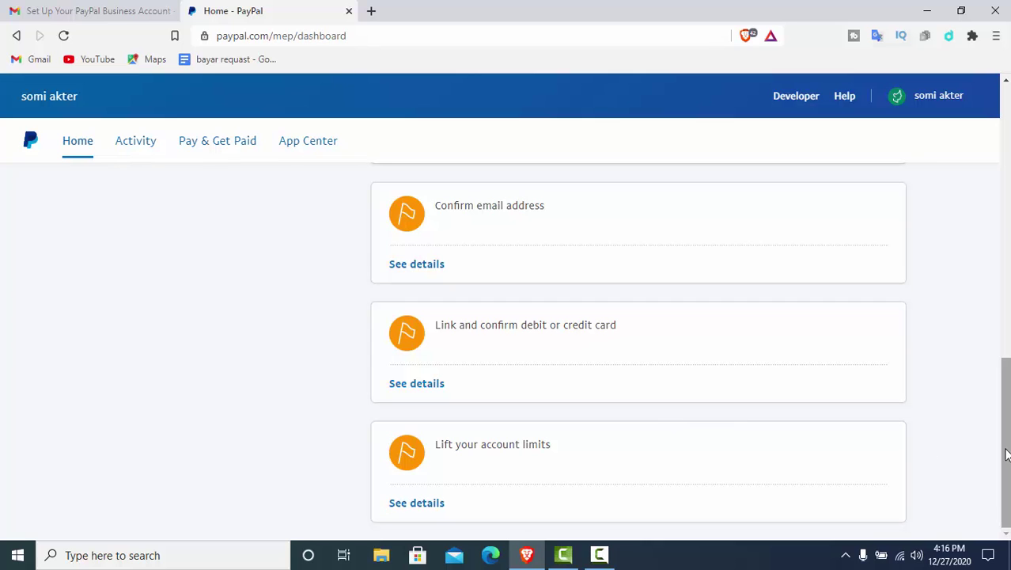
left_click_drag(1006, 453, 1003, 170)
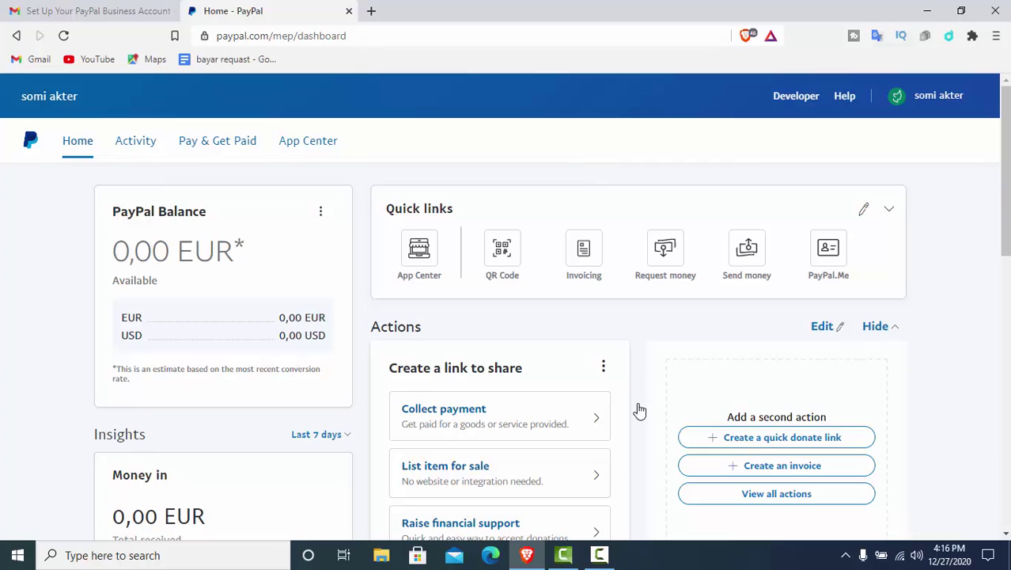
left_click(603, 554)
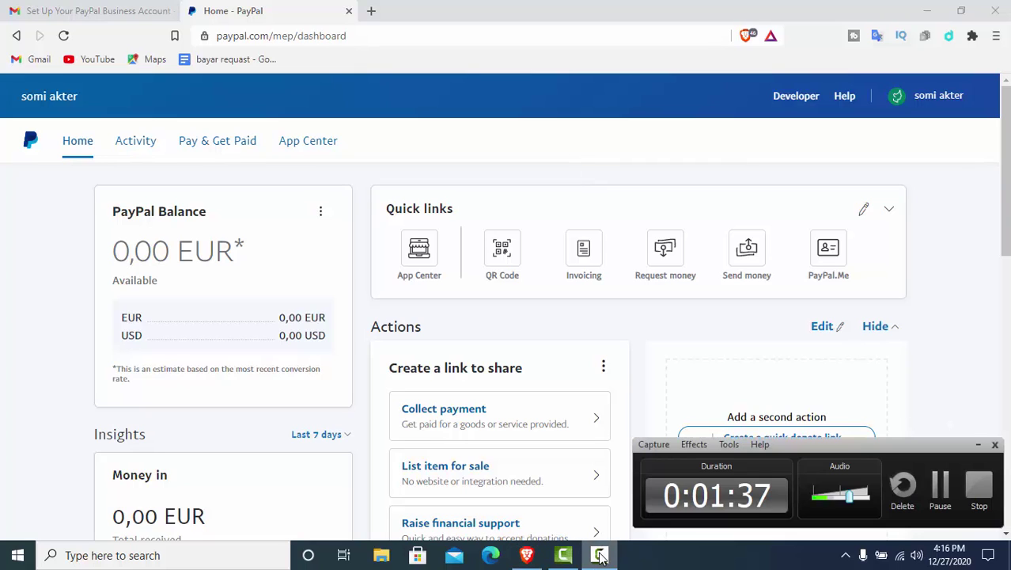